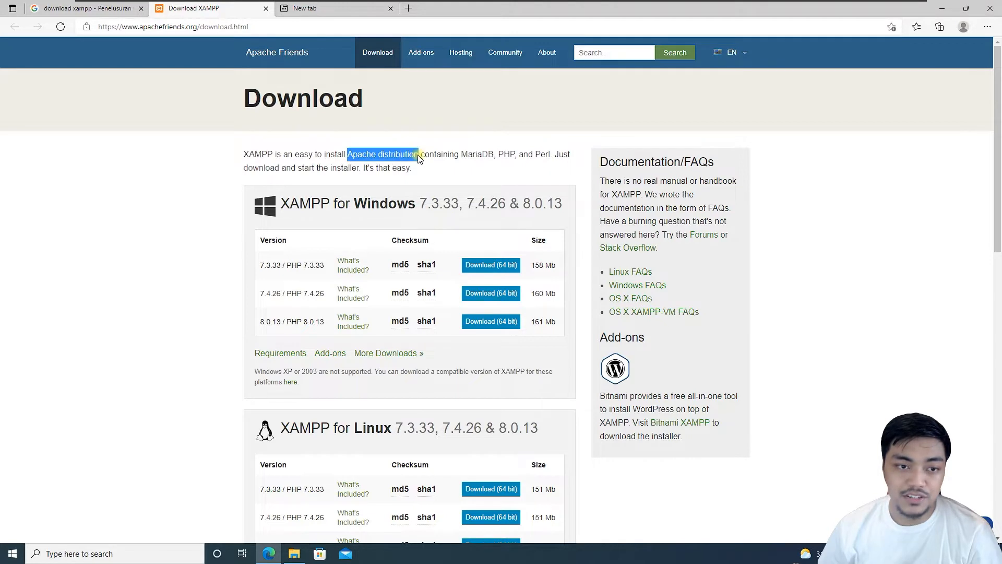
Step: Read the XAMPP description on the Apache Friends download page and check the search results it came from
{"action": "left_click", "coordinate": [441, 159]}
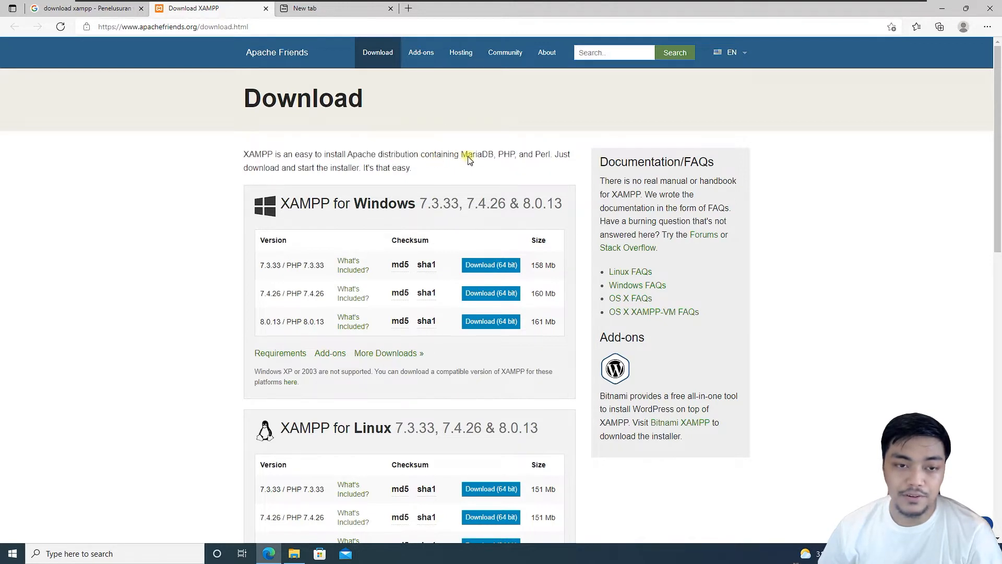
{"action": "left_click_drag", "start_coordinate": [462, 158], "coordinate": [501, 157]}
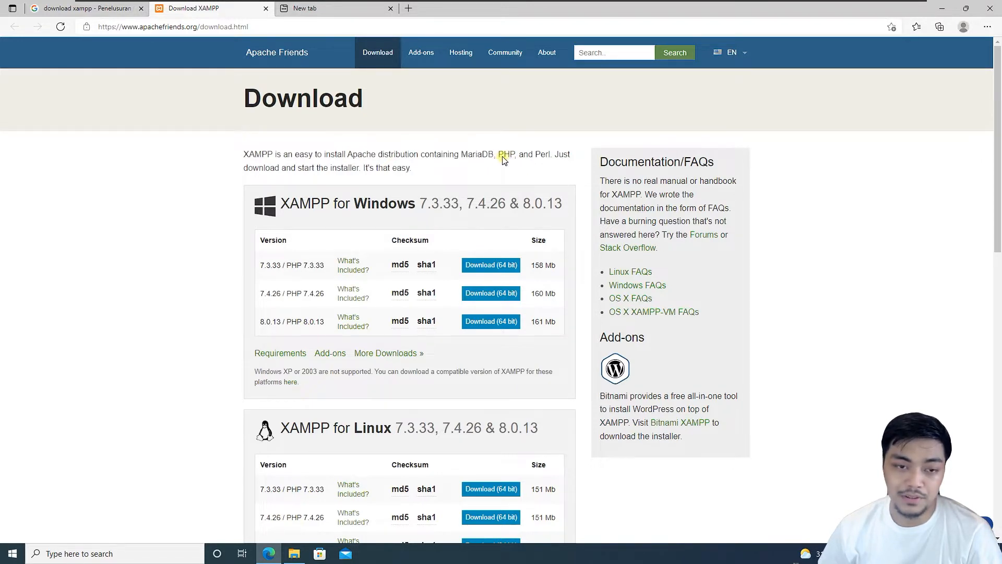
{"action": "double_click", "coordinate": [541, 155]}
{"action": "left_click", "coordinate": [462, 163]}
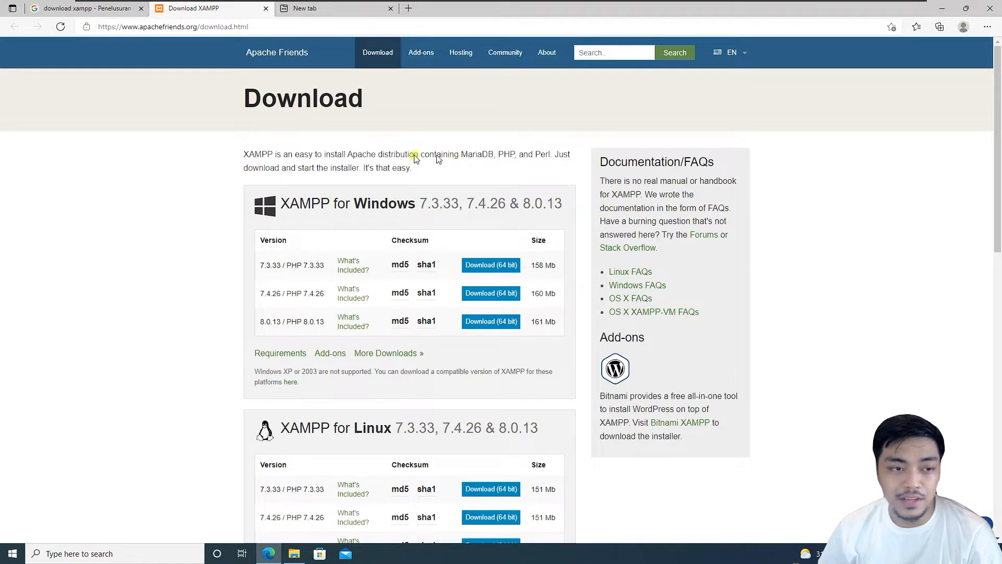
{"action": "left_click_drag", "start_coordinate": [243, 154], "coordinate": [273, 157]}
{"action": "left_click", "coordinate": [360, 157]}
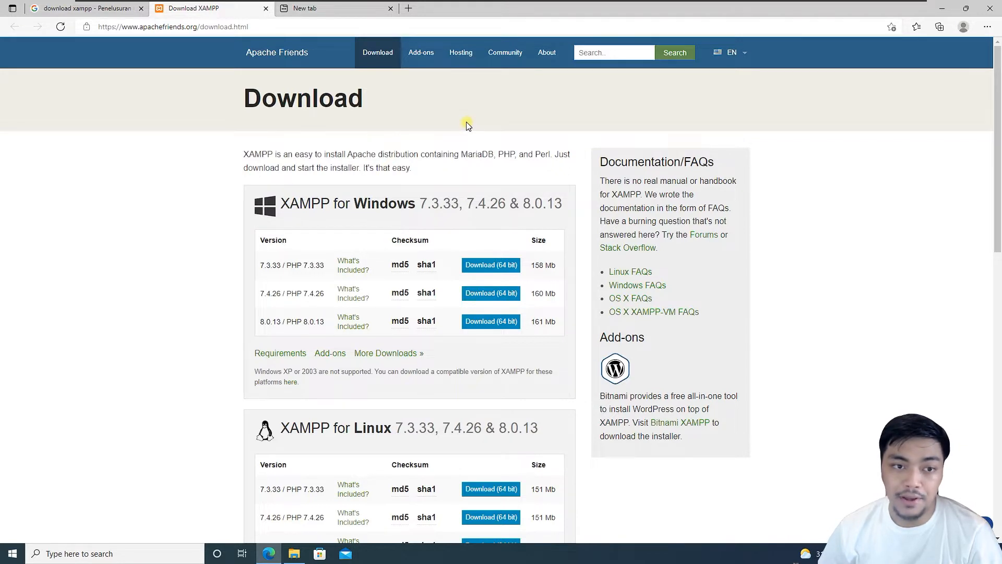
{"action": "double_click", "coordinate": [505, 155]}
{"action": "left_click", "coordinate": [441, 174]}
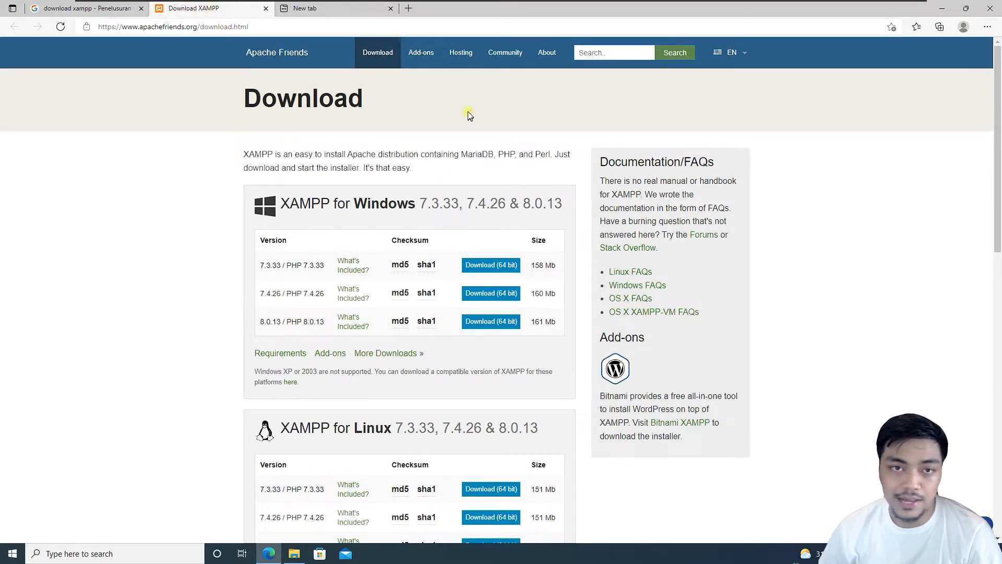
{"action": "left_click", "coordinate": [51, 10]}
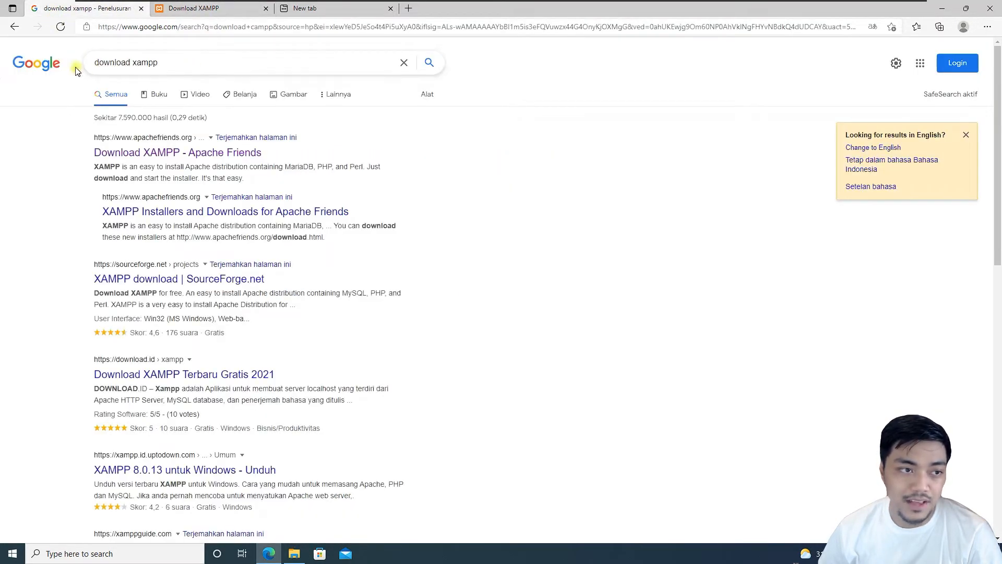
{"action": "left_click", "coordinate": [174, 10]}
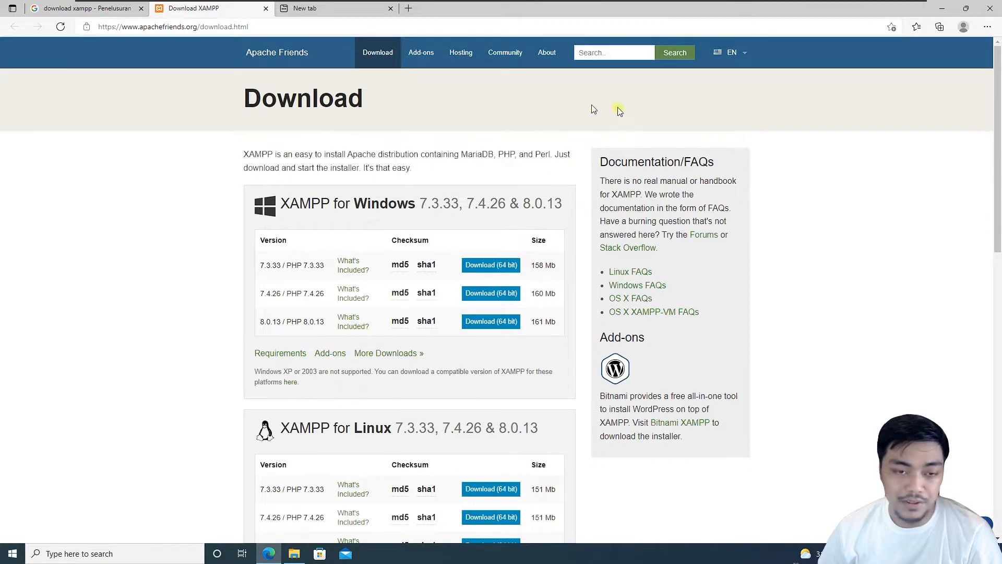
Step: Examine the XAMPP versions offered for Windows, Linux and OS X on the download page
{"action": "scroll", "coordinate": [550, 122], "scroll_direction": "down", "scroll_amount": 2}
{"action": "scroll", "coordinate": [553, 130], "scroll_direction": "up", "scroll_amount": 2}
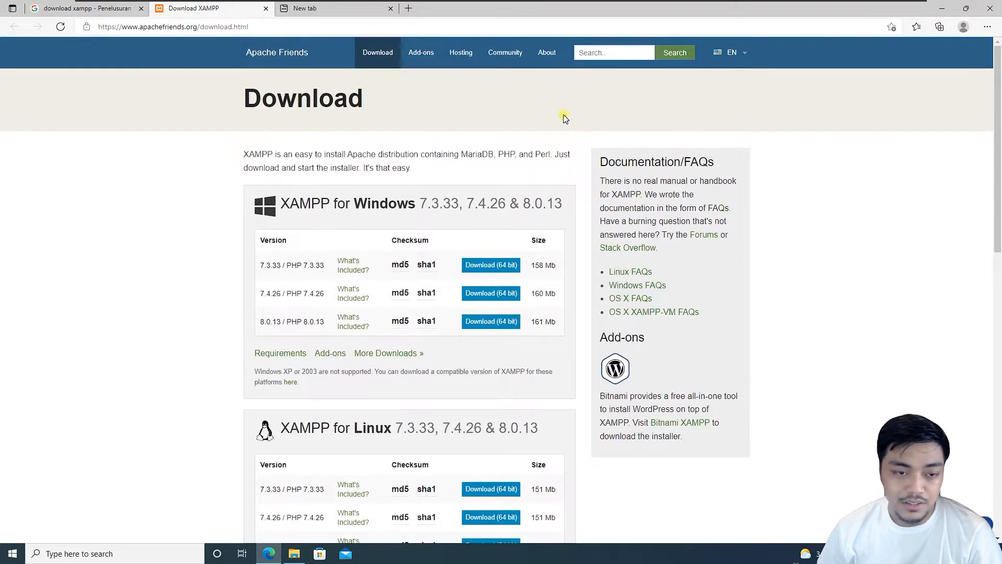
{"action": "scroll", "coordinate": [224, 201], "scroll_direction": "down", "scroll_amount": 5}
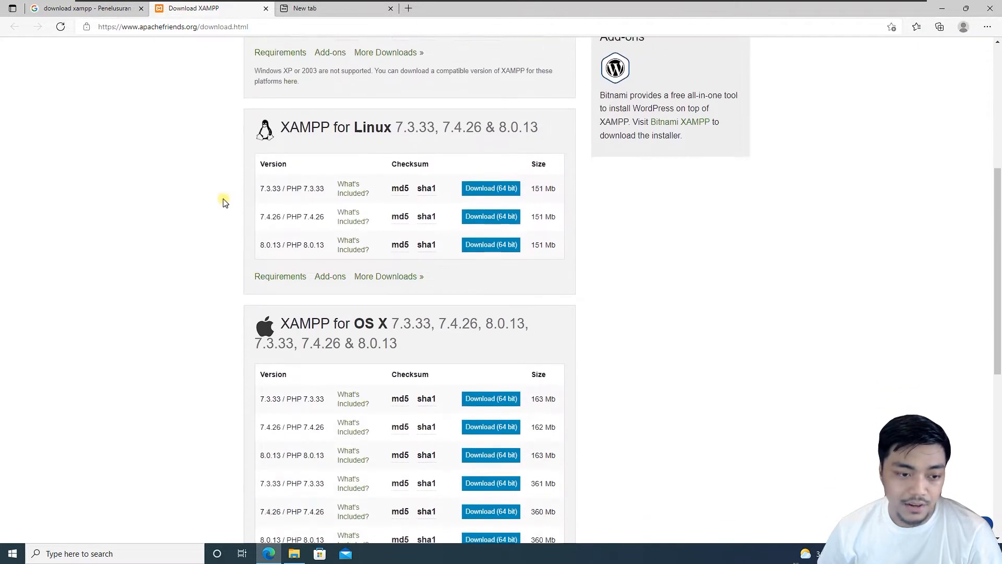
{"action": "scroll", "coordinate": [224, 201], "scroll_direction": "up", "scroll_amount": 4}
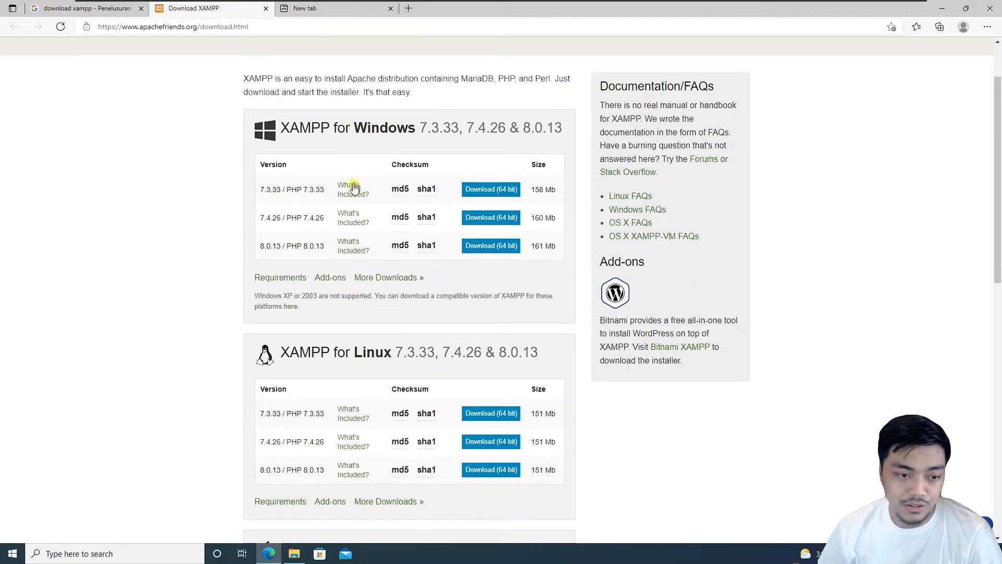
{"action": "scroll", "coordinate": [351, 209], "scroll_direction": "down", "scroll_amount": 1}
{"action": "scroll", "coordinate": [364, 282], "scroll_direction": "down", "scroll_amount": 4}
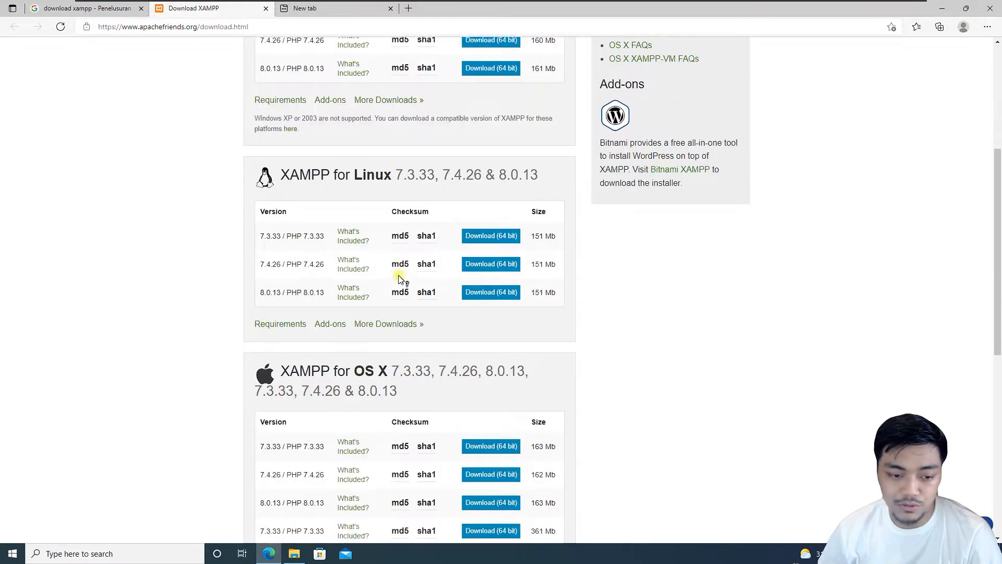
{"action": "scroll", "coordinate": [616, 224], "scroll_direction": "up", "scroll_amount": 3}
{"action": "scroll", "coordinate": [616, 224], "scroll_direction": "up", "scroll_amount": 5}
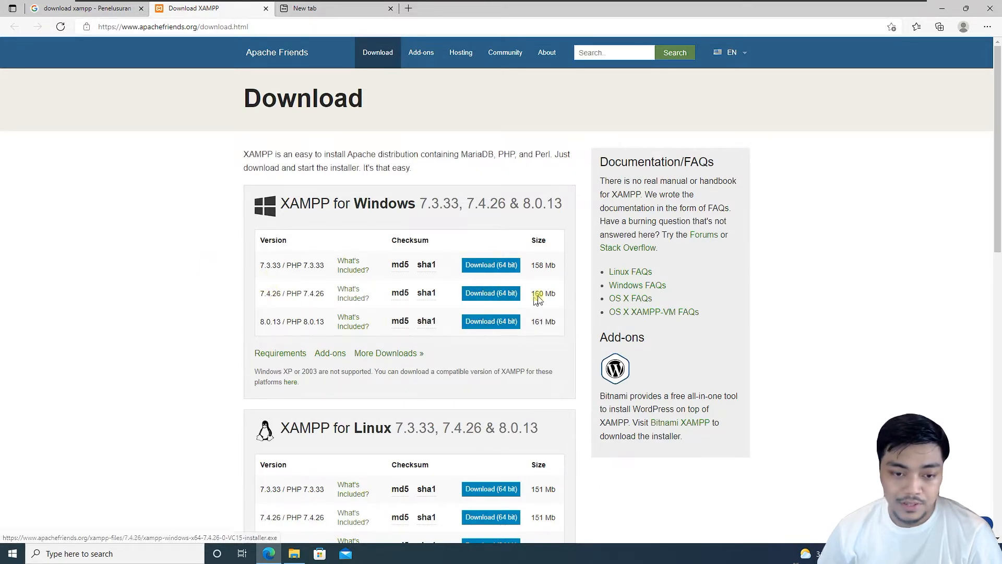
Step: Download the 64-bit XAMPP for Windows installer, version 7.4.26 / PHP 7.4.26
{"action": "left_click", "coordinate": [503, 297]}
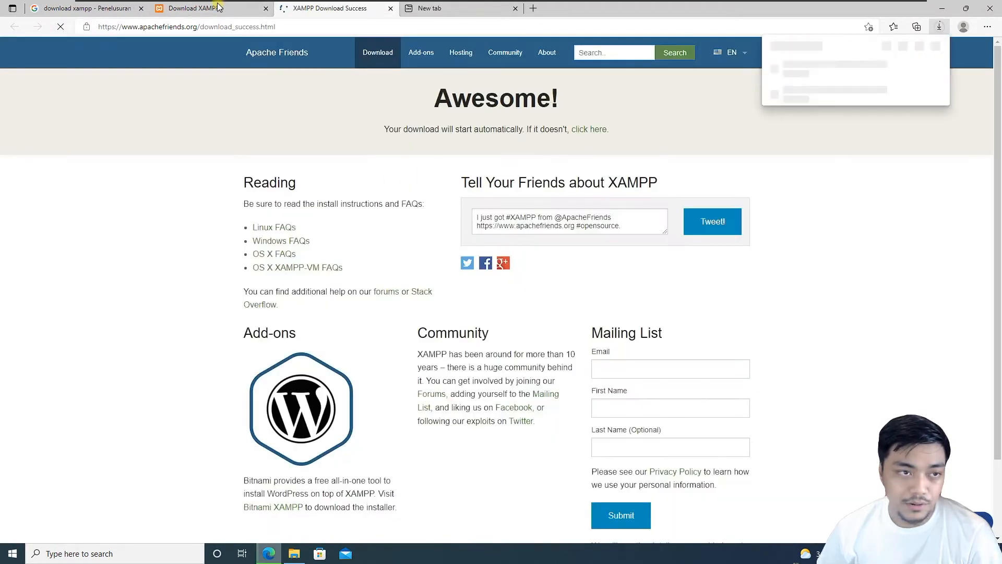
{"action": "left_click", "coordinate": [198, 9]}
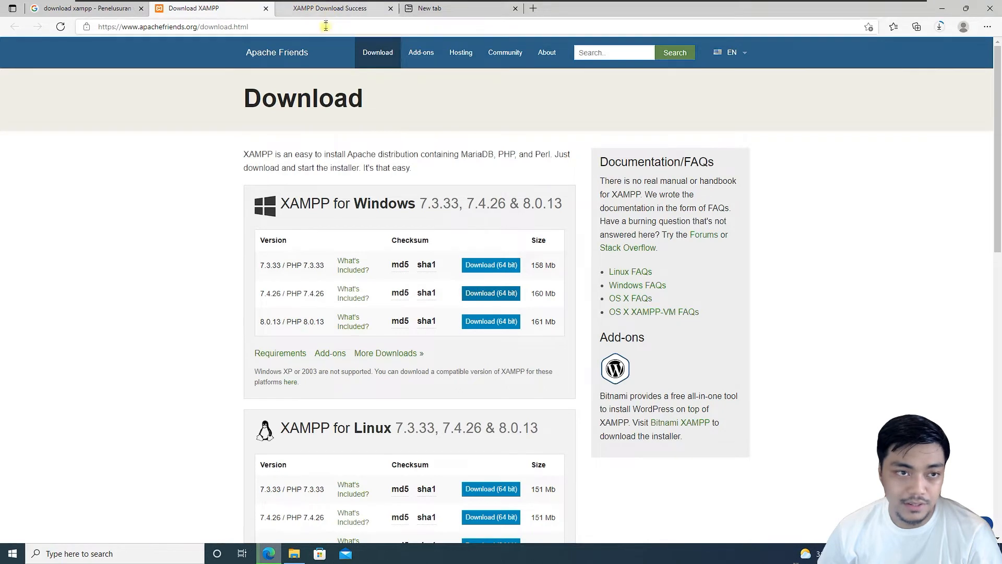
{"action": "left_click", "coordinate": [323, 9]}
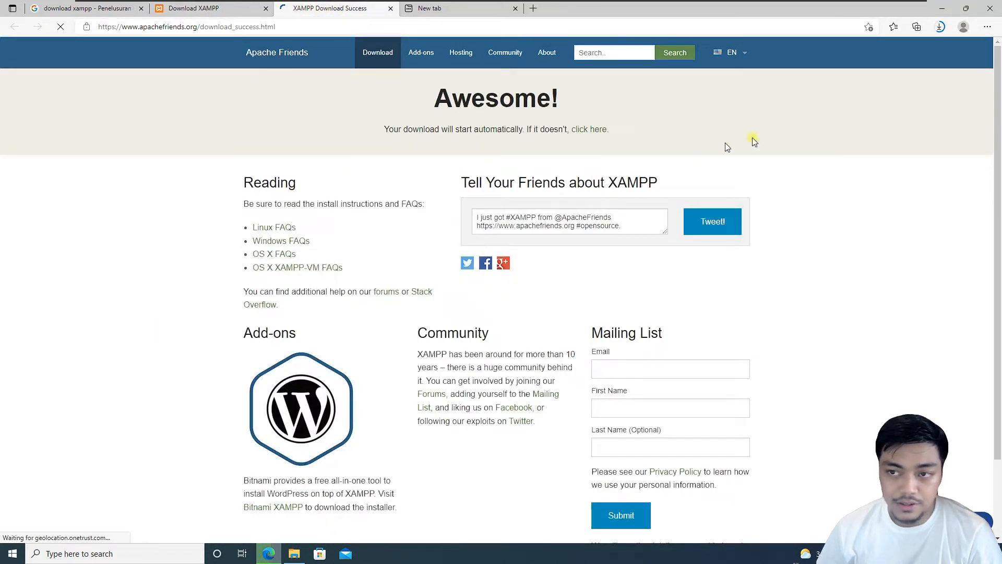
Step: Show the downloaded xampp-windows-x64-7.4.26-0-VC15-installer.exe in its folder
{"action": "left_click", "coordinate": [939, 27]}
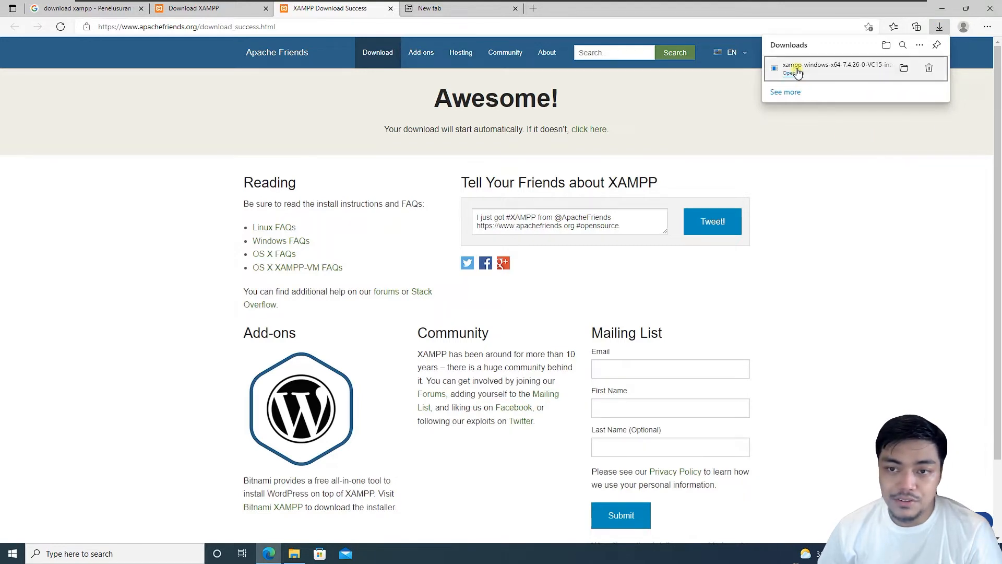
{"action": "left_click", "coordinate": [904, 68]}
{"action": "left_click", "coordinate": [470, 230]}
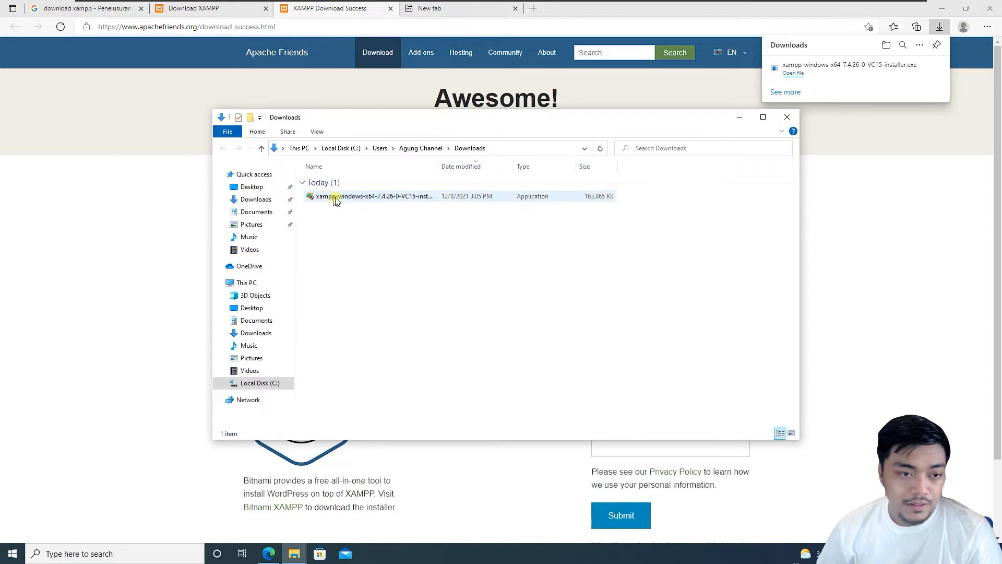
Step: Run the downloaded XAMPP installer as administrator and allow it to make changes to the device
{"action": "left_click", "coordinate": [341, 197]}
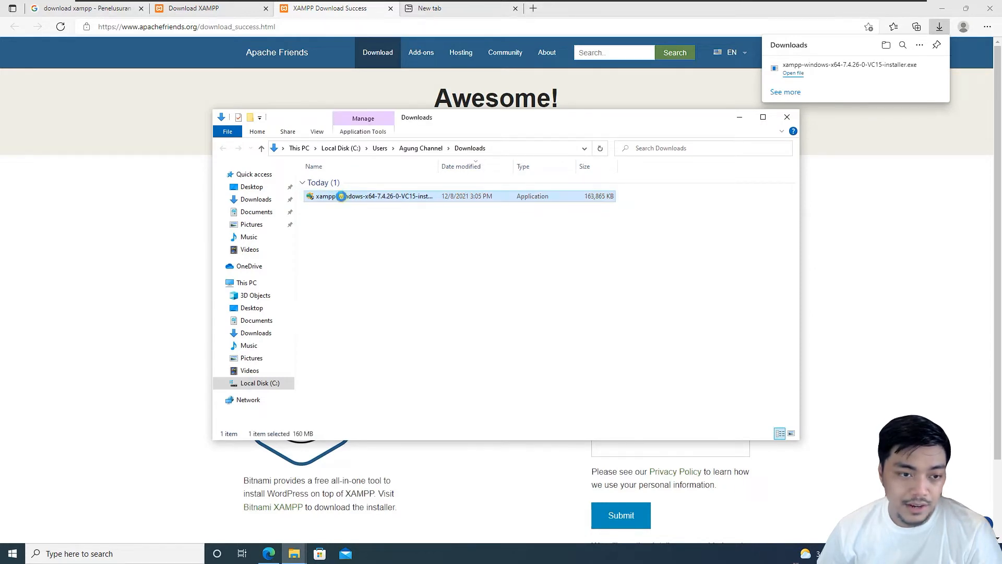
{"action": "right_click", "coordinate": [339, 196]}
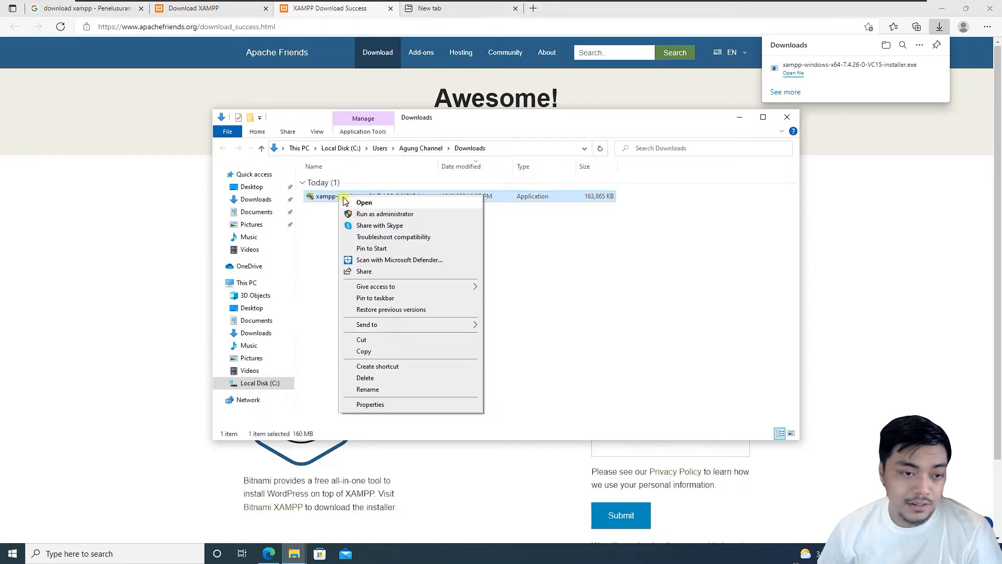
{"action": "left_click", "coordinate": [386, 213]}
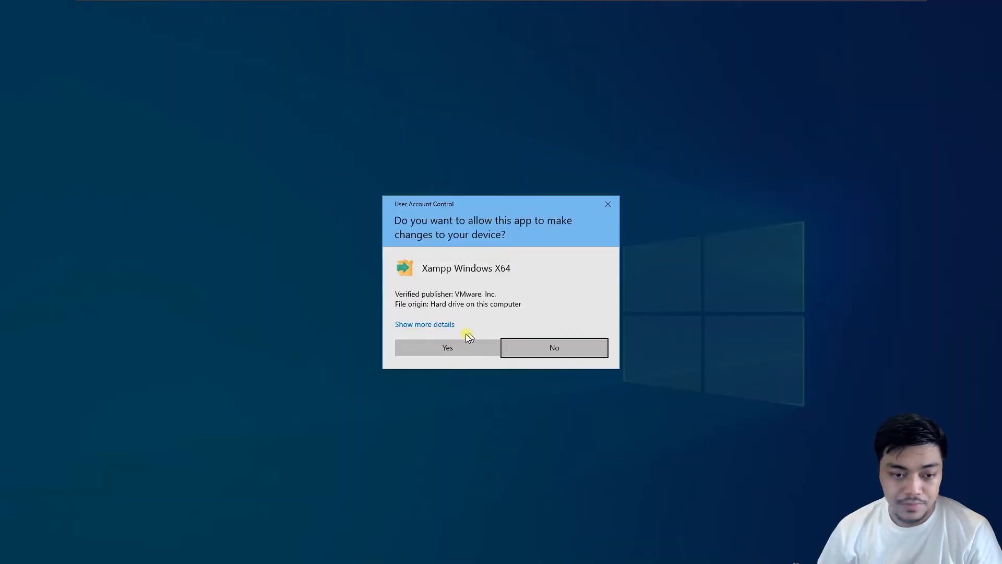
{"action": "left_click", "coordinate": [452, 346]}
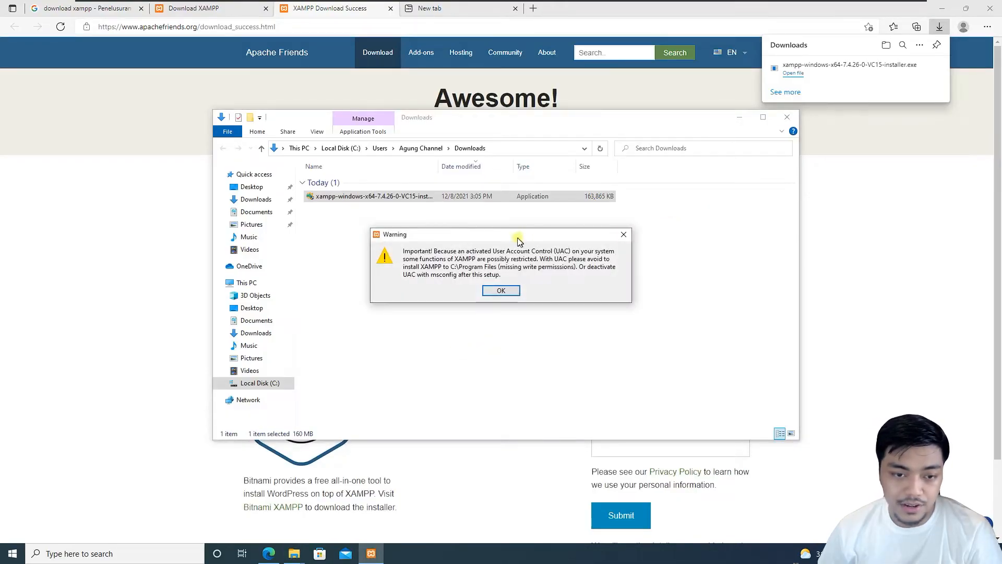
Step: Dismiss the User Account Control warning and proceed through XAMPP setup with all components selected
{"action": "left_click", "coordinate": [499, 290]}
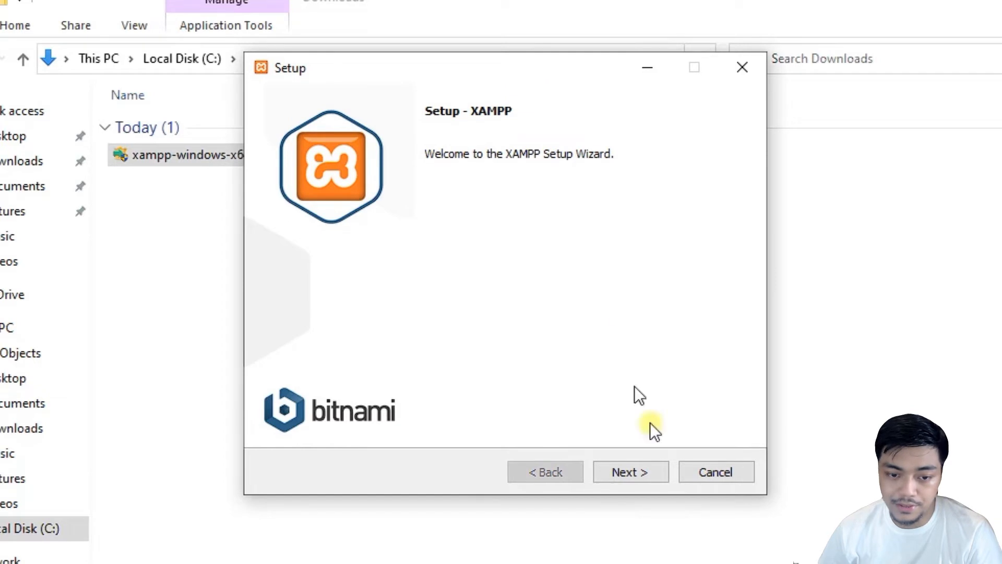
{"action": "left_click", "coordinate": [638, 472]}
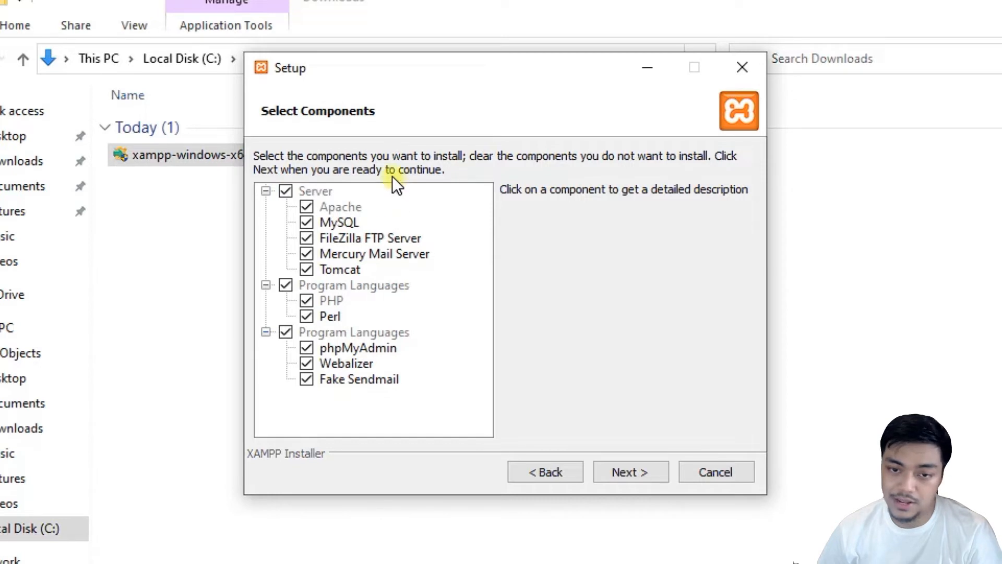
{"action": "left_click", "coordinate": [646, 478]}
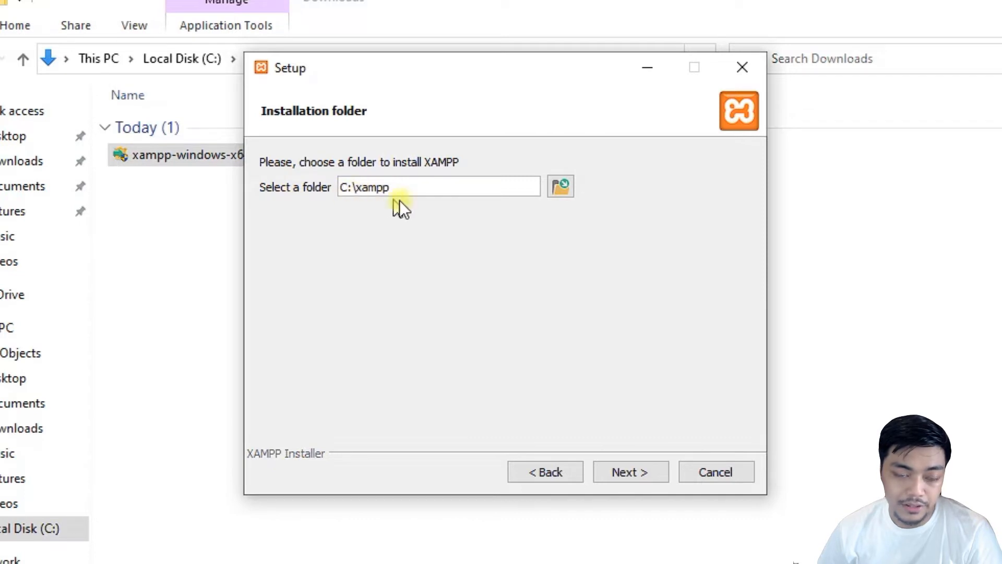
Step: Keep C:\xampp as the XAMPP installation folder and continue the setup
{"action": "left_click", "coordinate": [562, 191]}
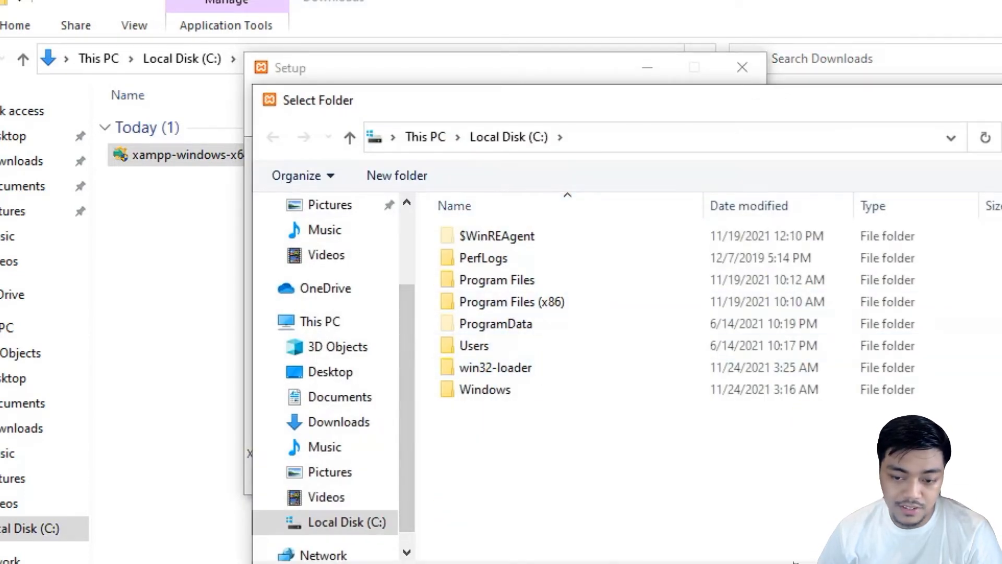
{"action": "key", "text": "Escape"}
{"action": "left_click_drag", "start_coordinate": [393, 186], "coordinate": [336, 208]}
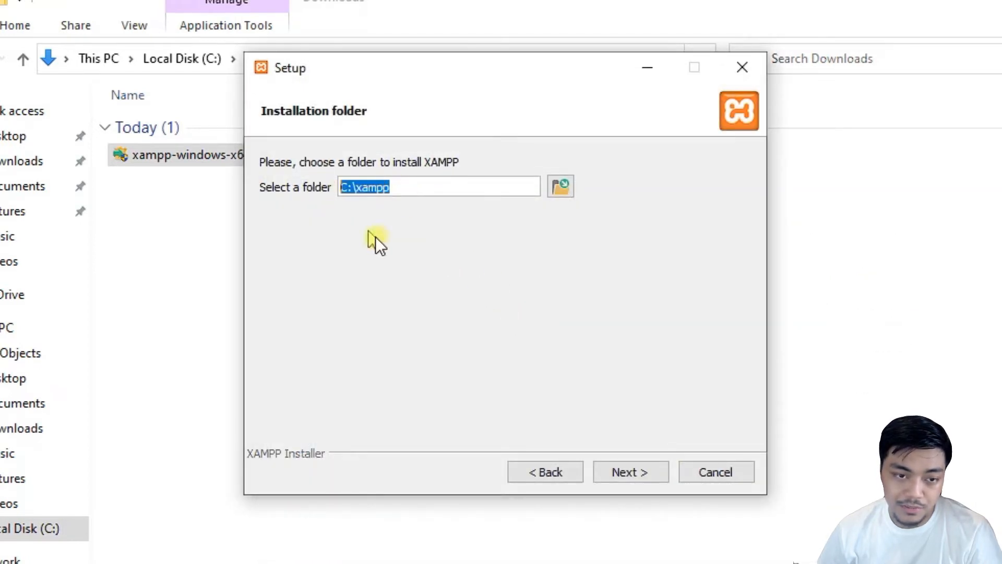
{"action": "left_click", "coordinate": [396, 187]}
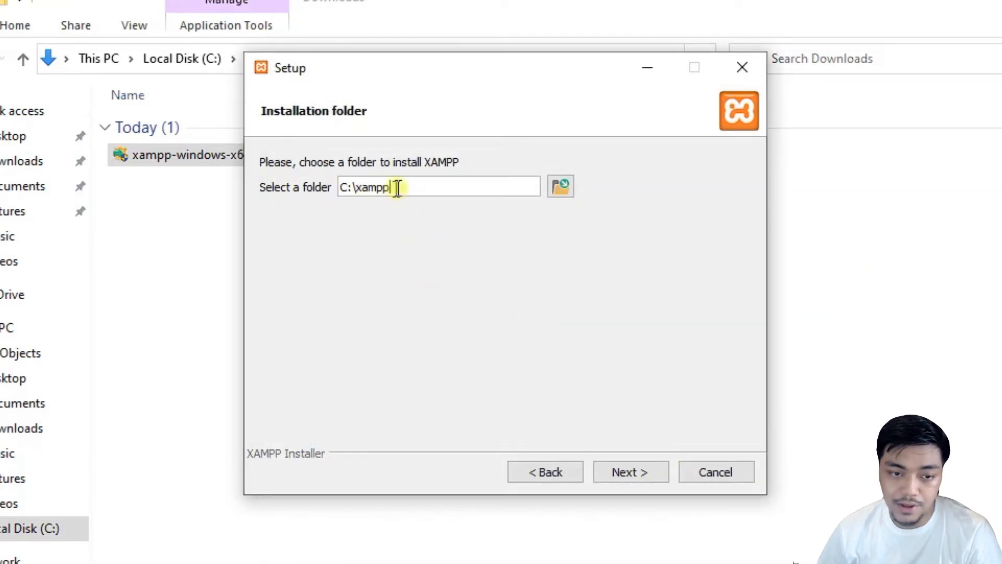
{"action": "left_click", "coordinate": [637, 472]}
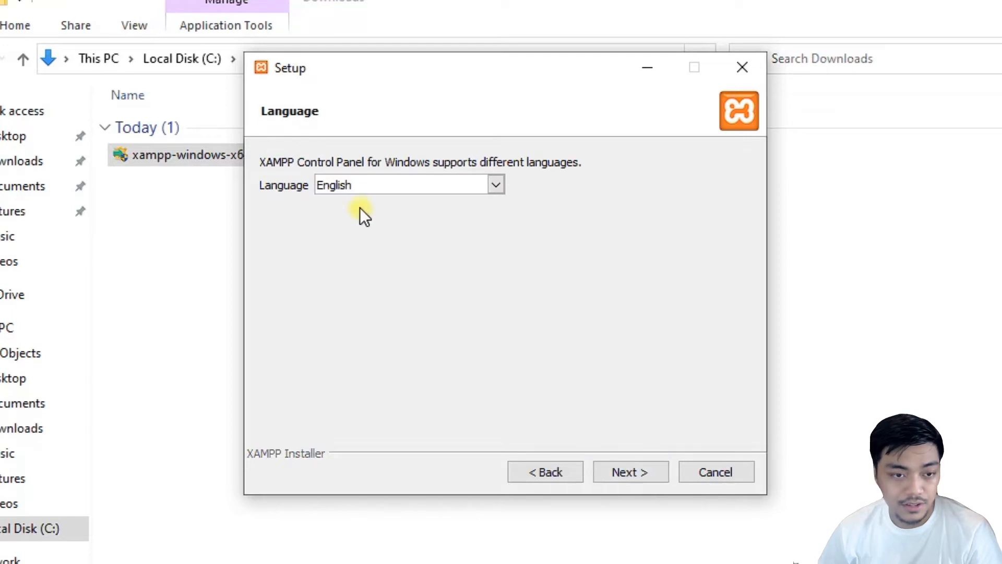
Step: Keep English as the XAMPP Control Panel language and continue the setup
{"action": "left_click", "coordinate": [359, 181]}
{"action": "left_click", "coordinate": [359, 180]}
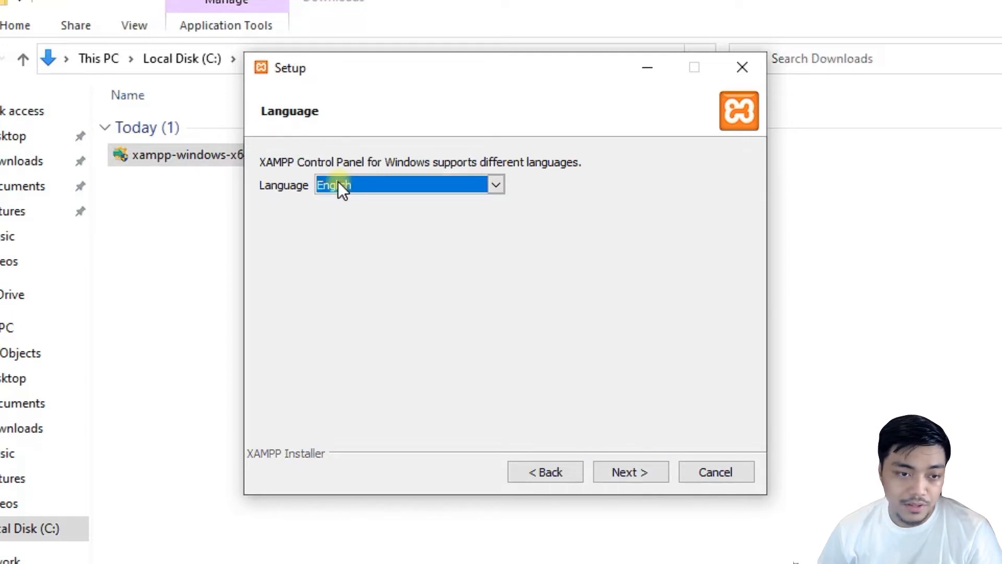
{"action": "left_click", "coordinate": [643, 470]}
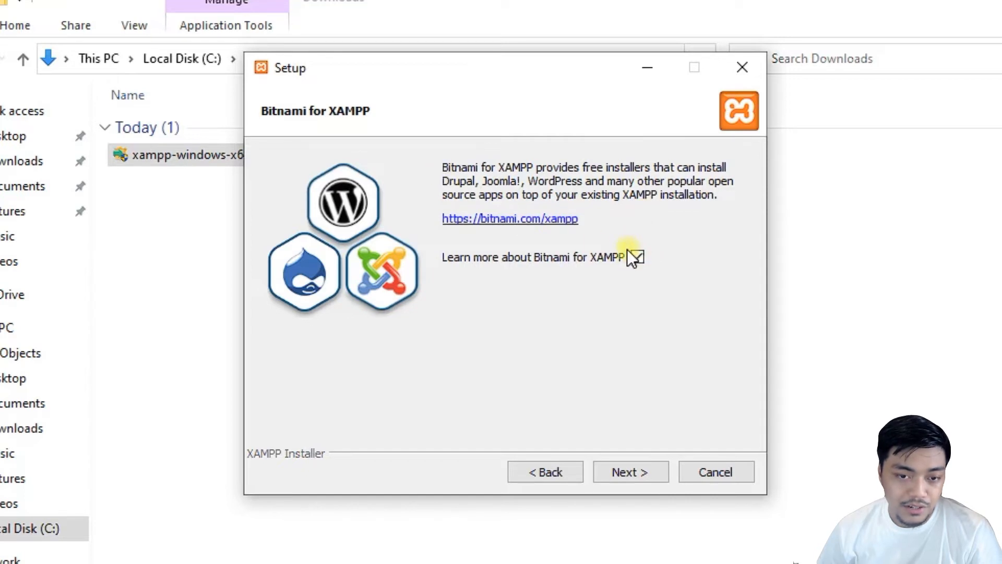
Step: Decline to learn more about Bitnami for XAMPP and start the installation
{"action": "left_click", "coordinate": [637, 257]}
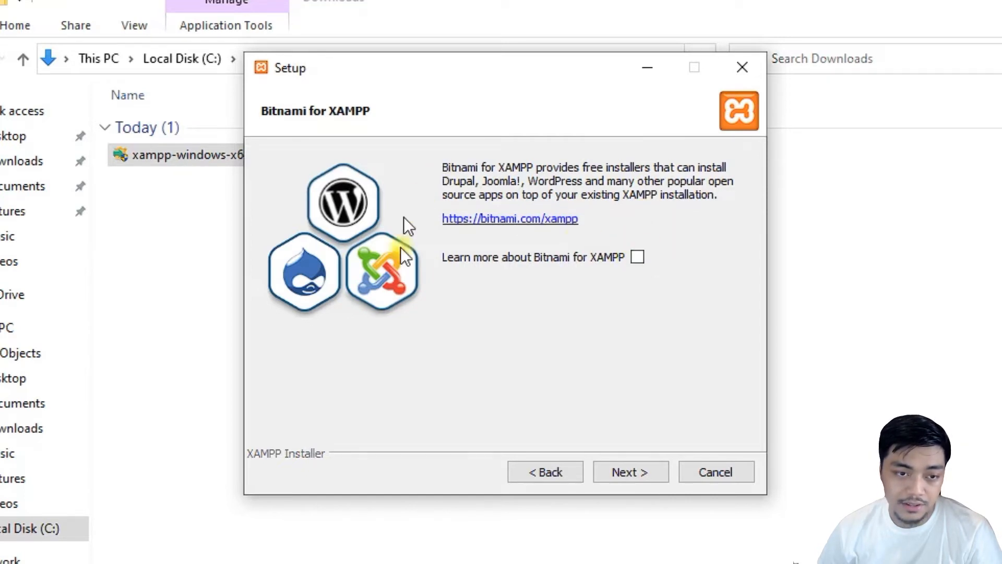
{"action": "left_click", "coordinate": [634, 471]}
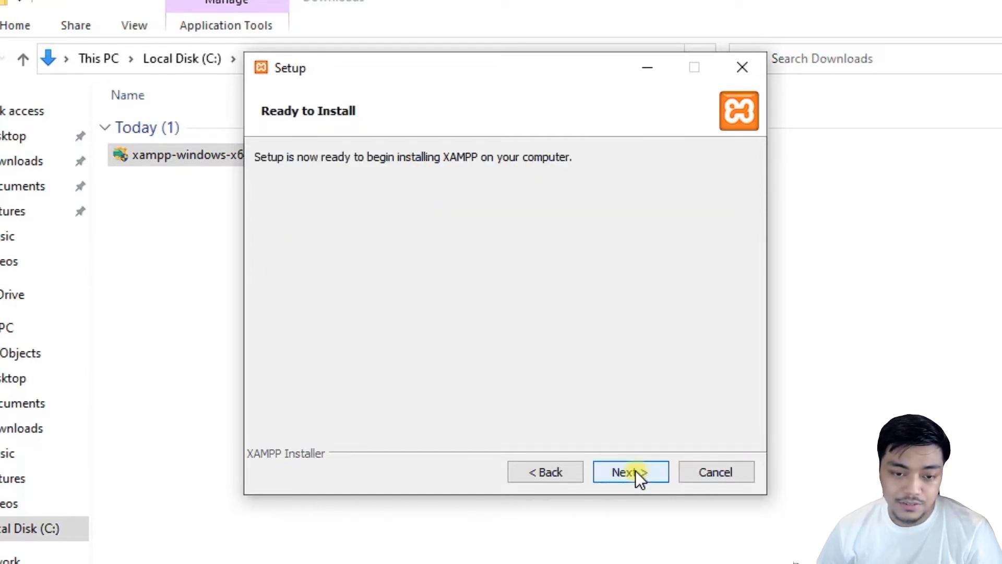
{"action": "left_click", "coordinate": [634, 471]}
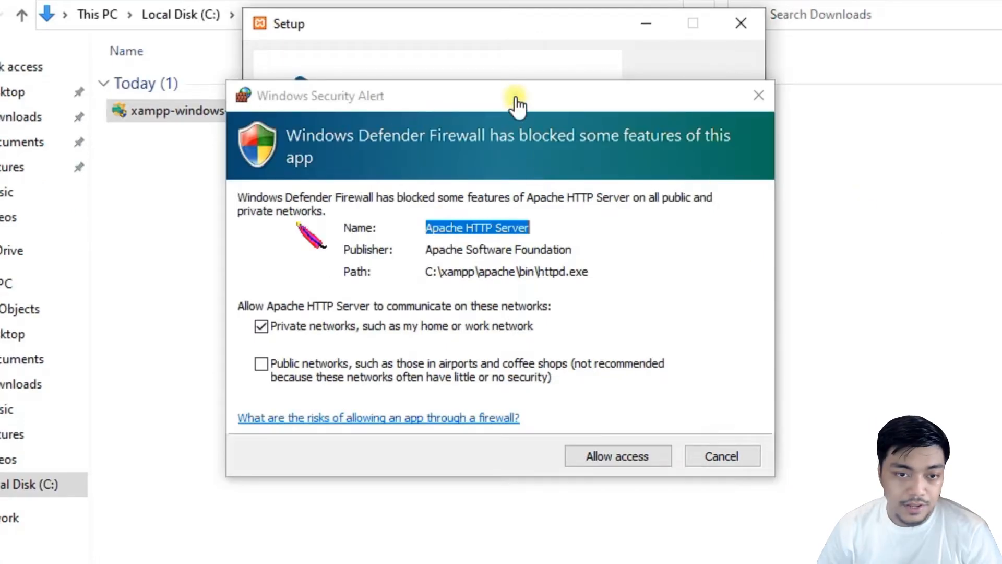
Step: Allow Apache HTTP Server to communicate through the Windows Defender Firewall on private networks
{"action": "left_click_drag", "start_coordinate": [507, 93], "coordinate": [757, 66]}
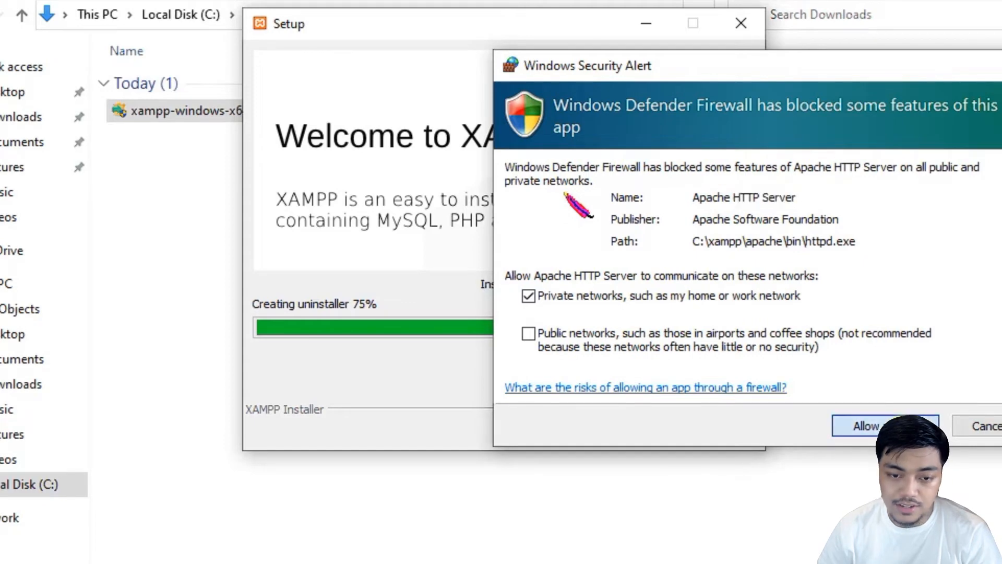
{"action": "left_click", "coordinate": [890, 422]}
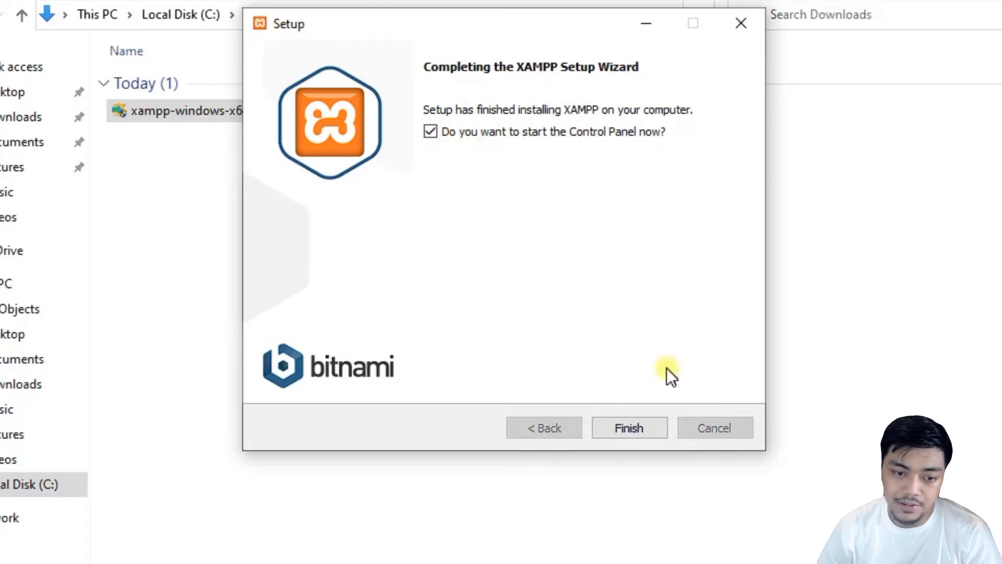
Step: Finish the XAMPP setup with the option to start the Control Panel now kept enabled
{"action": "left_click", "coordinate": [622, 430]}
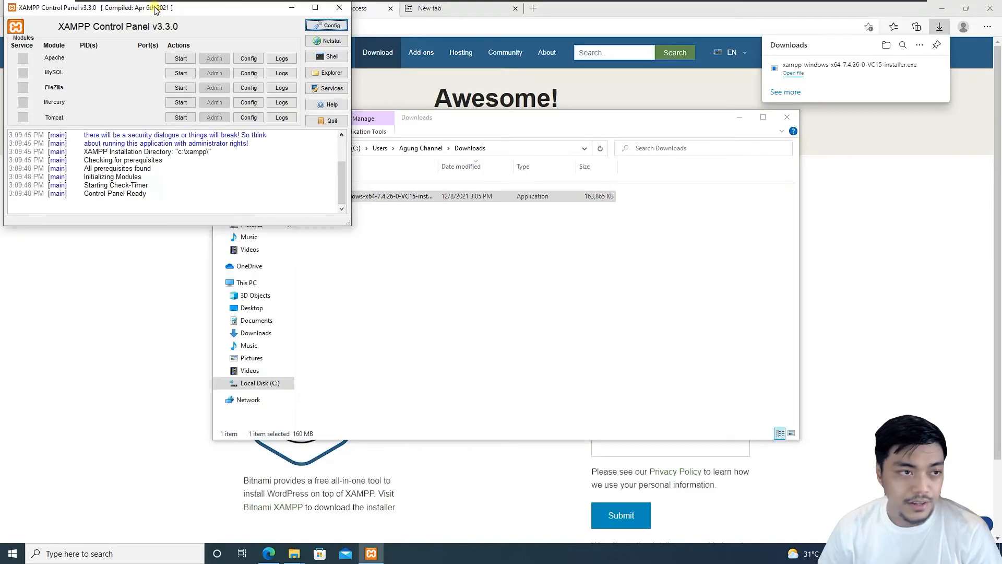
{"action": "left_click_drag", "start_coordinate": [213, 46], "coordinate": [504, 161]}
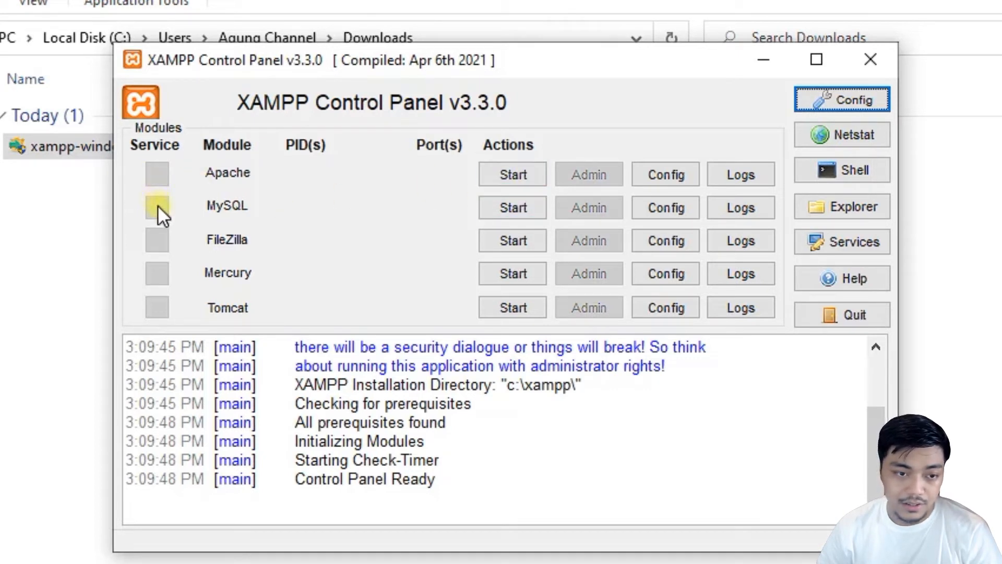
Step: Start the Apache and MySQL modules, allowing mysqld through the Windows Defender Firewall on private networks
{"action": "left_click", "coordinate": [509, 174]}
{"action": "left_click", "coordinate": [522, 209]}
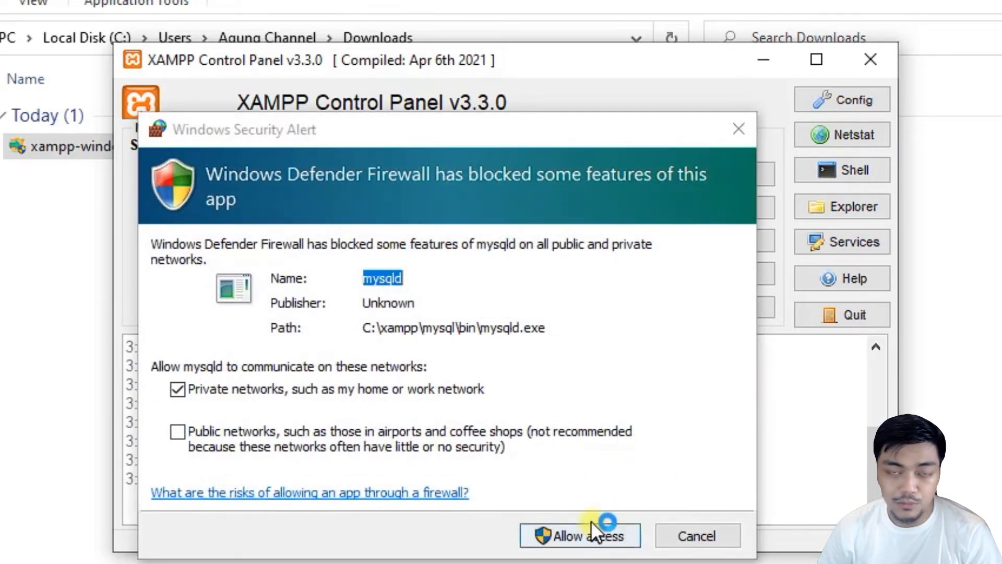
{"action": "left_click", "coordinate": [579, 534]}
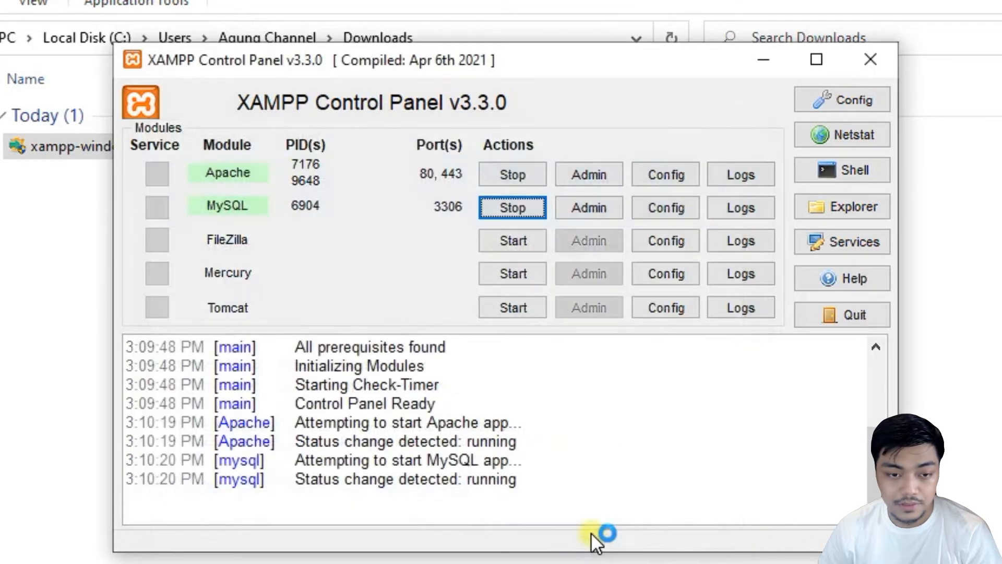
{"action": "left_click", "coordinate": [591, 535]}
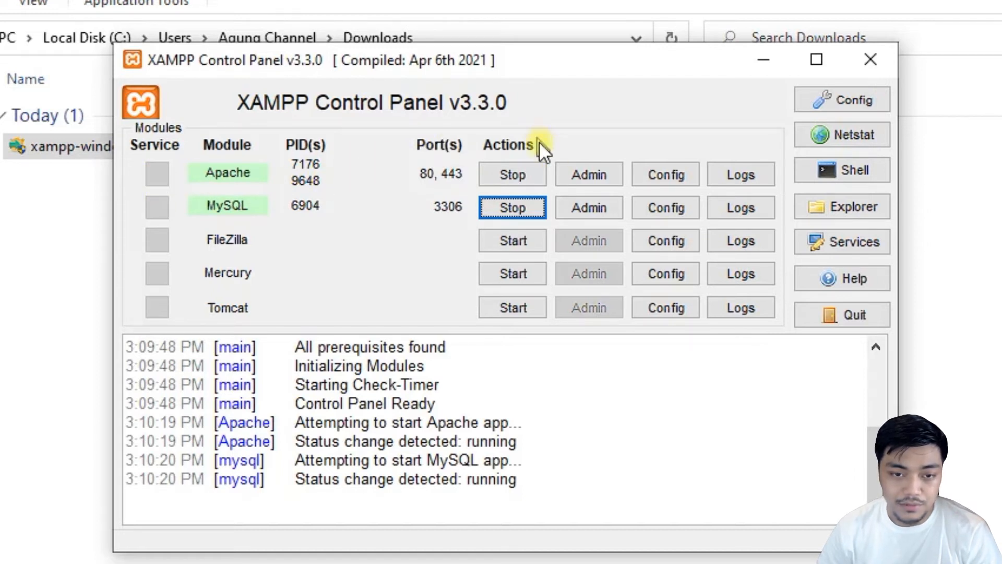
Step: Close the XAMPP Control Panel and browse to the xampp folder on Local Disk (C:)
{"action": "left_click", "coordinate": [863, 68]}
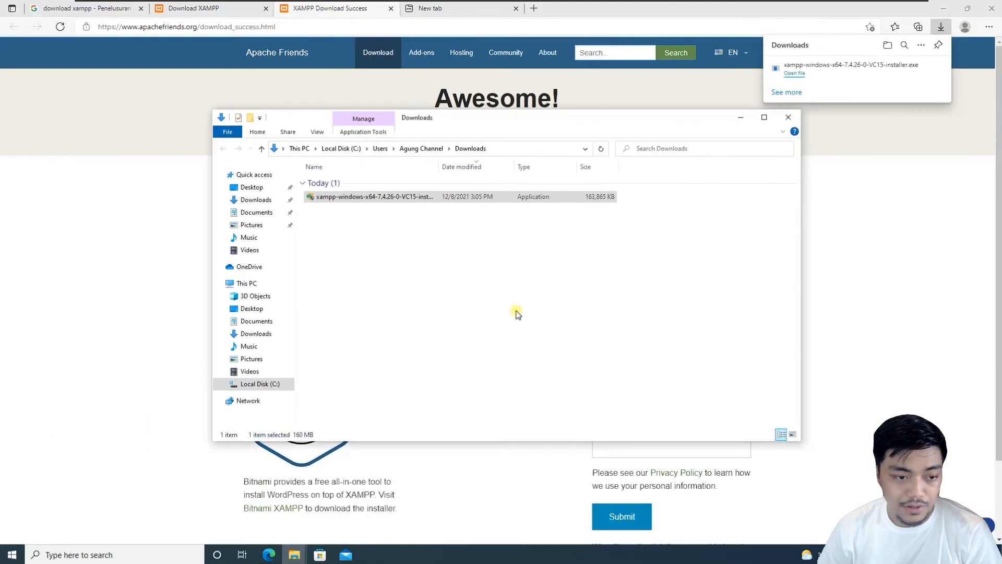
{"action": "left_click", "coordinate": [235, 384]}
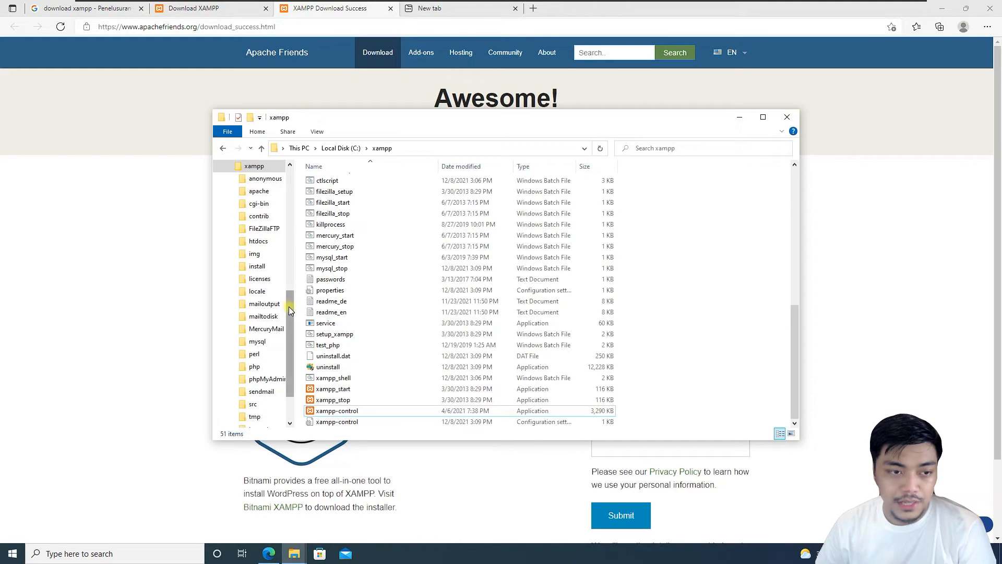
{"action": "scroll", "coordinate": [289, 306], "scroll_direction": "up", "scroll_amount": 3}
{"action": "left_click", "coordinate": [278, 205]}
{"action": "left_click", "coordinate": [255, 291]}
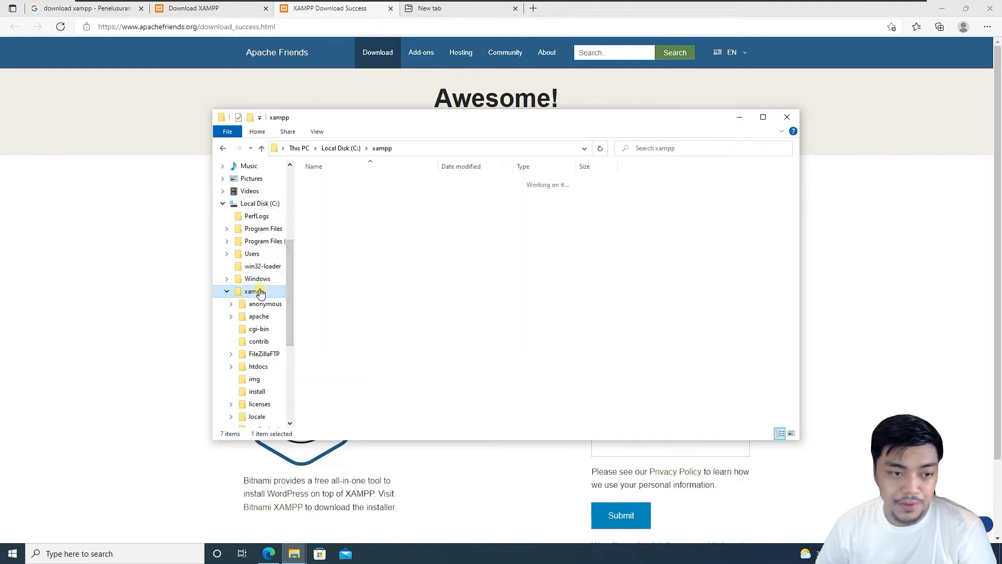
{"action": "scroll", "coordinate": [709, 269], "scroll_direction": "down", "scroll_amount": 10}
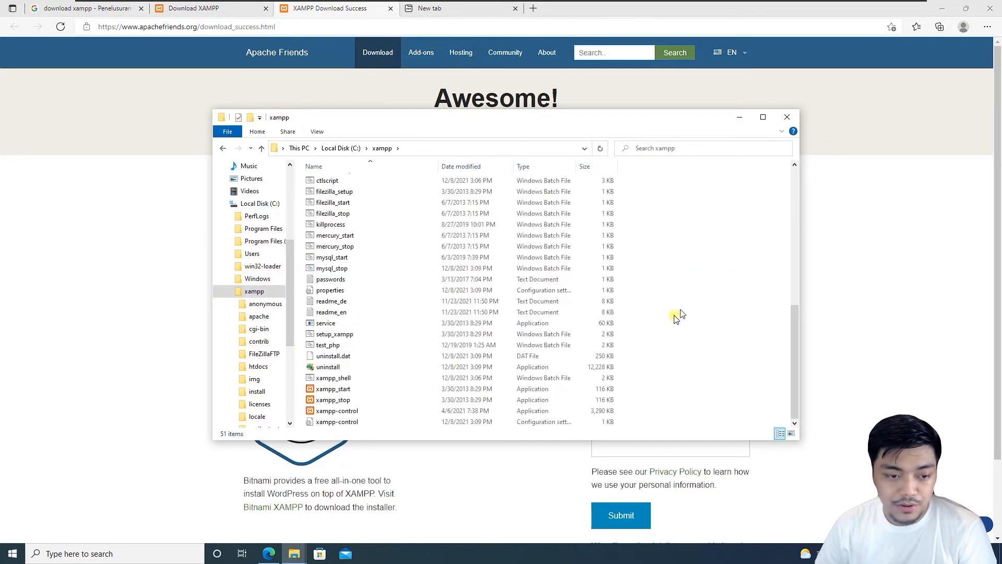
Step: Run the xampp-control application as administrator and place its window over the xampp folder
{"action": "left_click", "coordinate": [334, 411]}
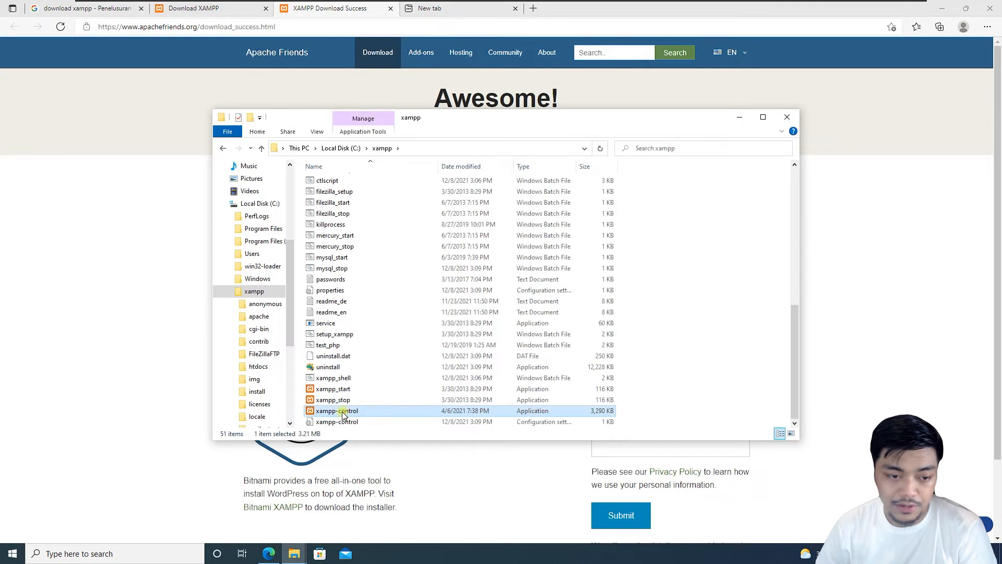
{"action": "right_click", "coordinate": [343, 413]}
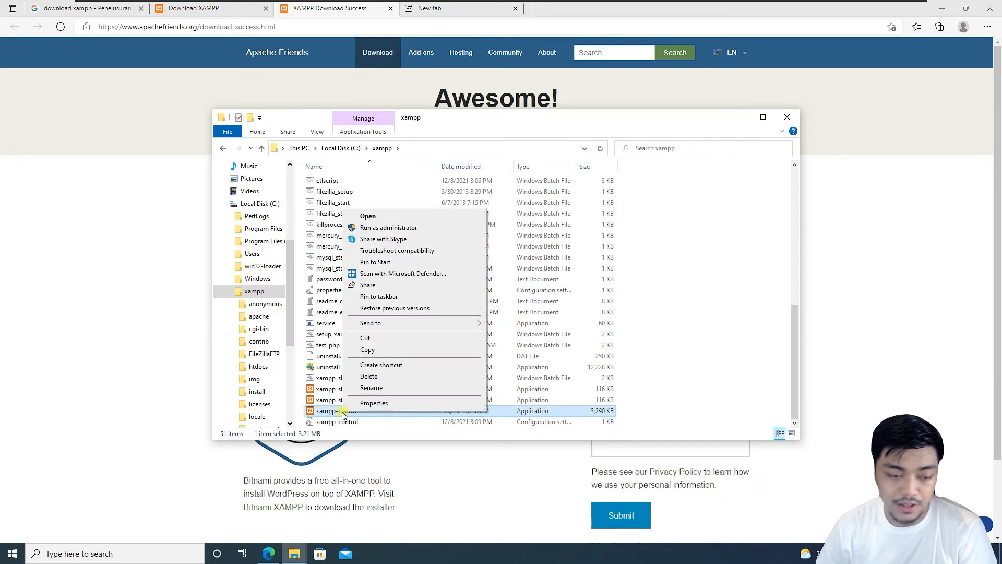
{"action": "left_click", "coordinate": [419, 230]}
{"action": "left_click", "coordinate": [451, 351]}
{"action": "left_click_drag", "start_coordinate": [158, 9], "coordinate": [501, 169]}
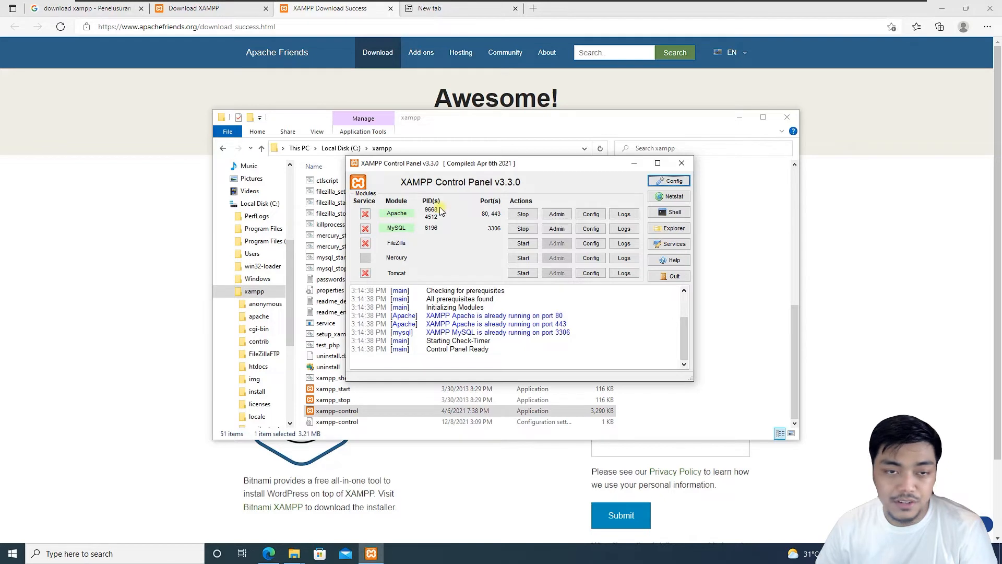
{"action": "left_click_drag", "start_coordinate": [471, 167], "coordinate": [423, 173]}
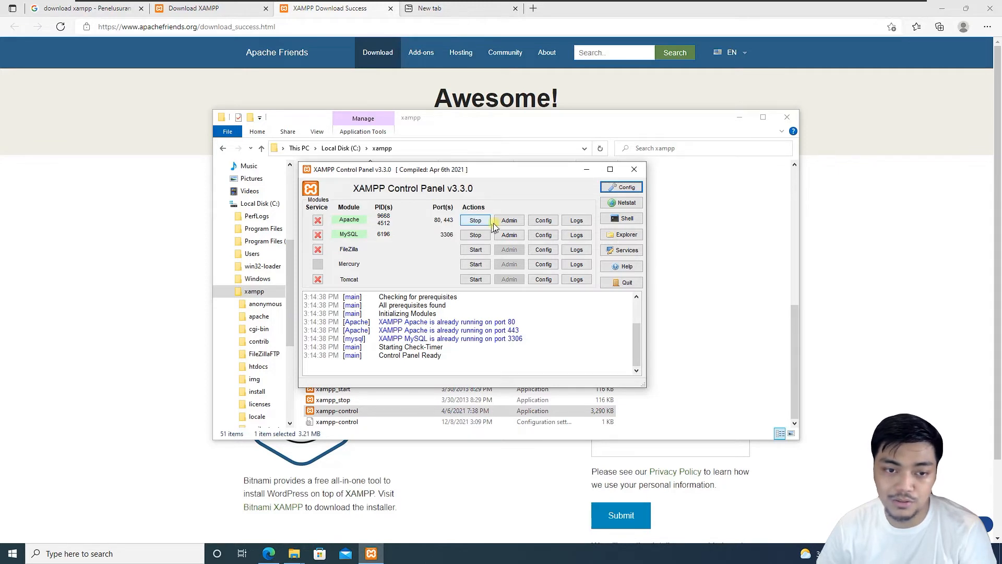
{"action": "left_click_drag", "start_coordinate": [390, 171], "coordinate": [395, 180]}
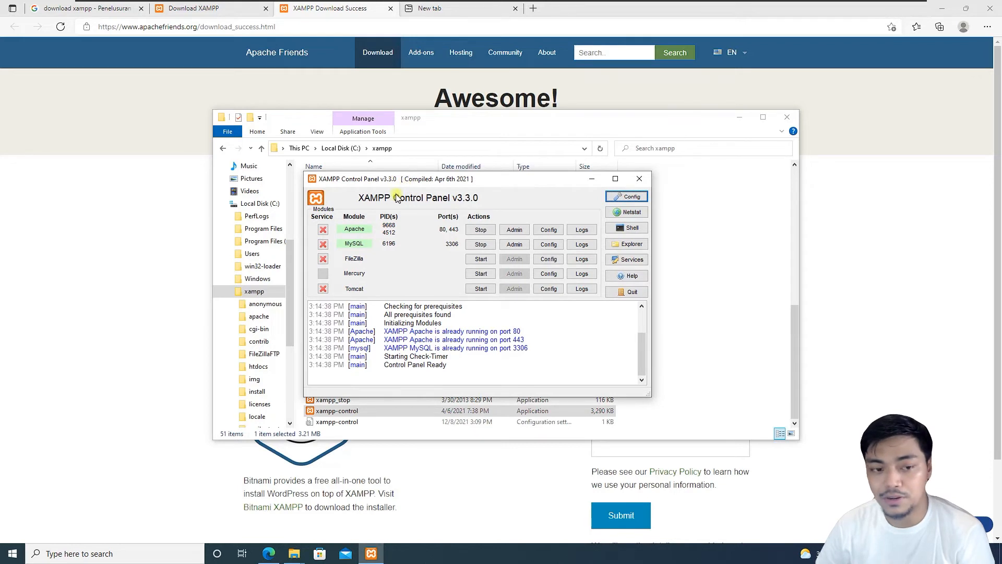
Step: Stop the Apache and MySQL modules and install both of them as Windows services
{"action": "left_click", "coordinate": [488, 228]}
{"action": "left_click", "coordinate": [484, 242]}
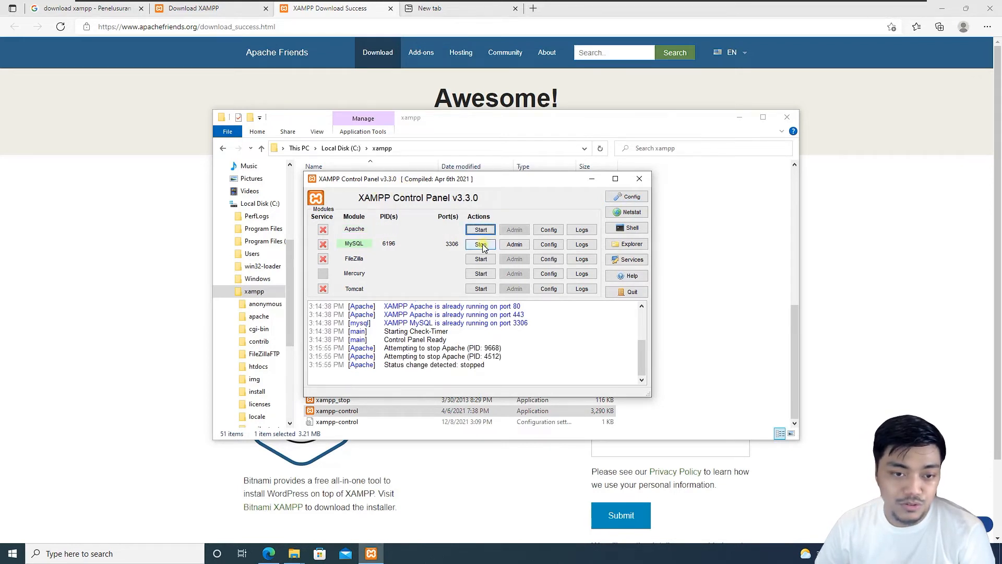
{"action": "left_click", "coordinate": [323, 230]}
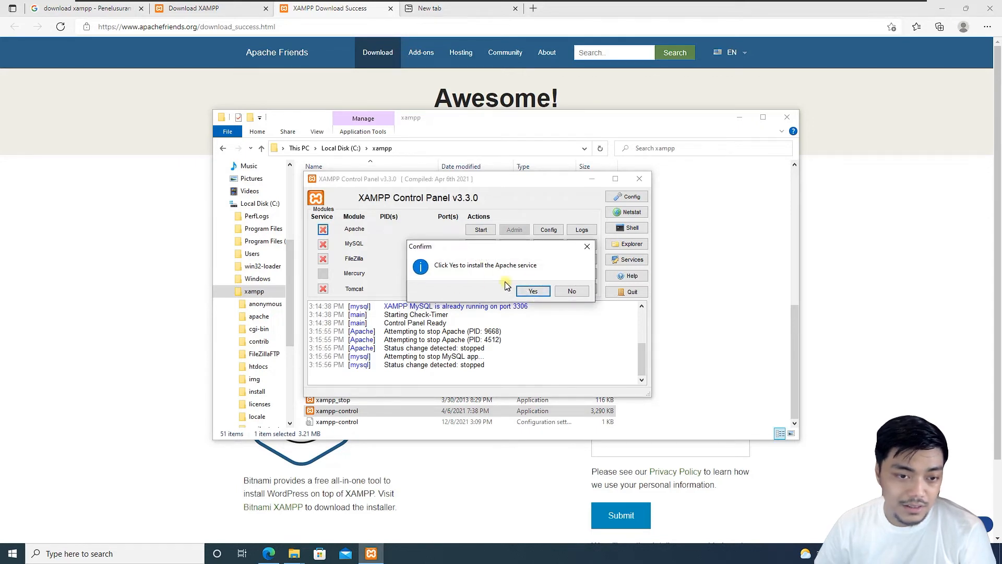
{"action": "left_click", "coordinate": [533, 291]}
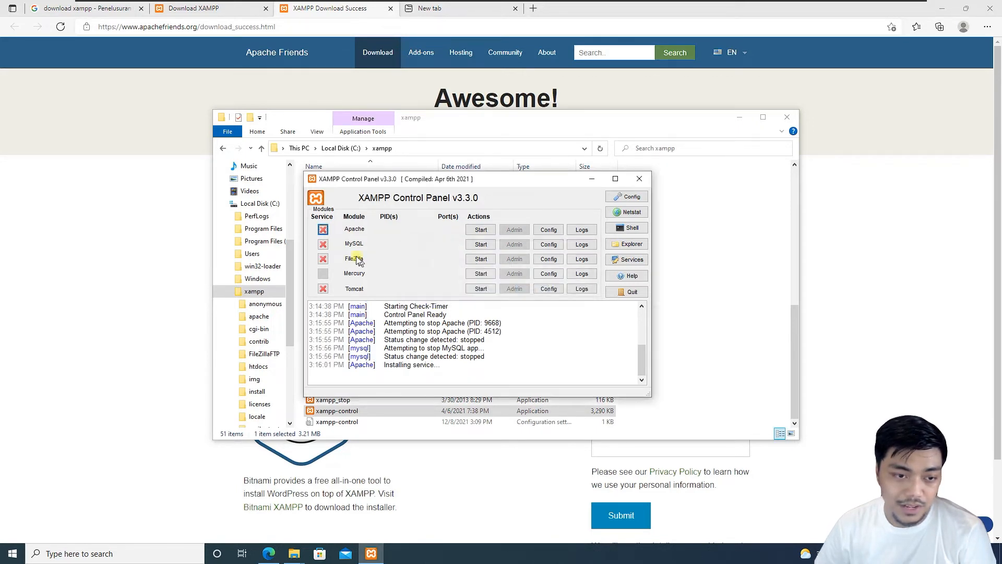
{"action": "left_click", "coordinate": [324, 244]}
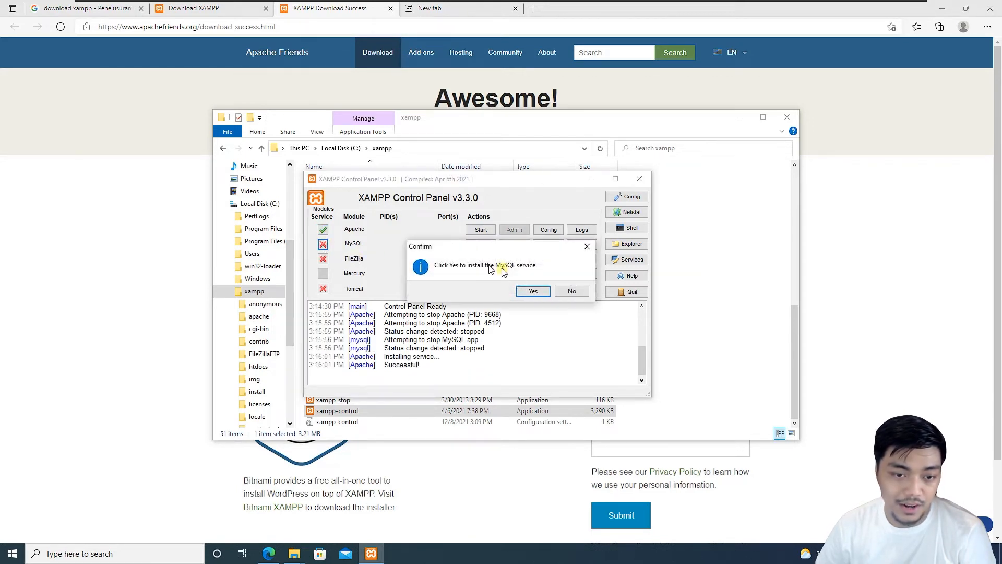
{"action": "left_click", "coordinate": [538, 293]}
Step: Start the Apache and MySQL services in the XAMPP Control Panel
{"action": "left_click", "coordinate": [480, 231]}
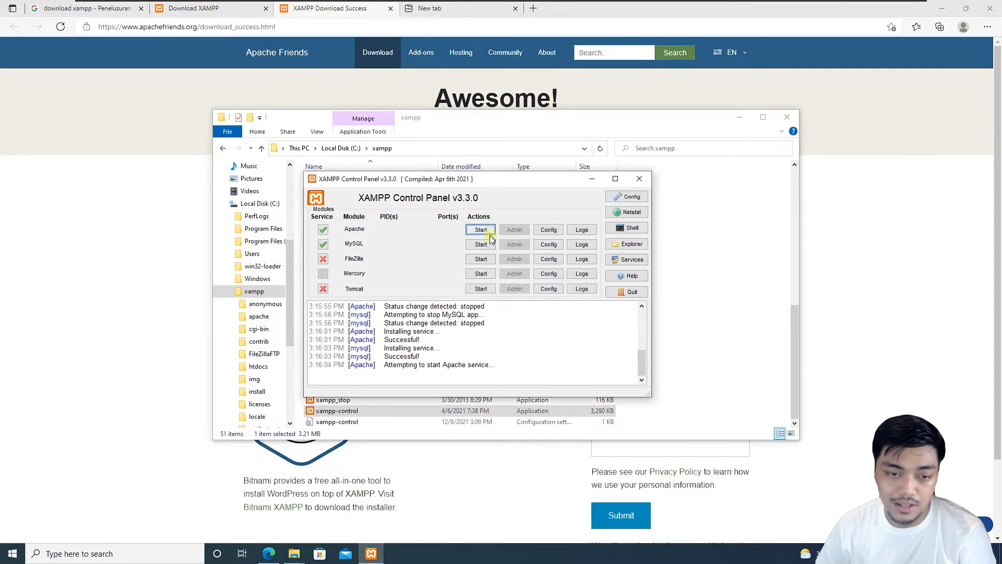
{"action": "left_click", "coordinate": [481, 245]}
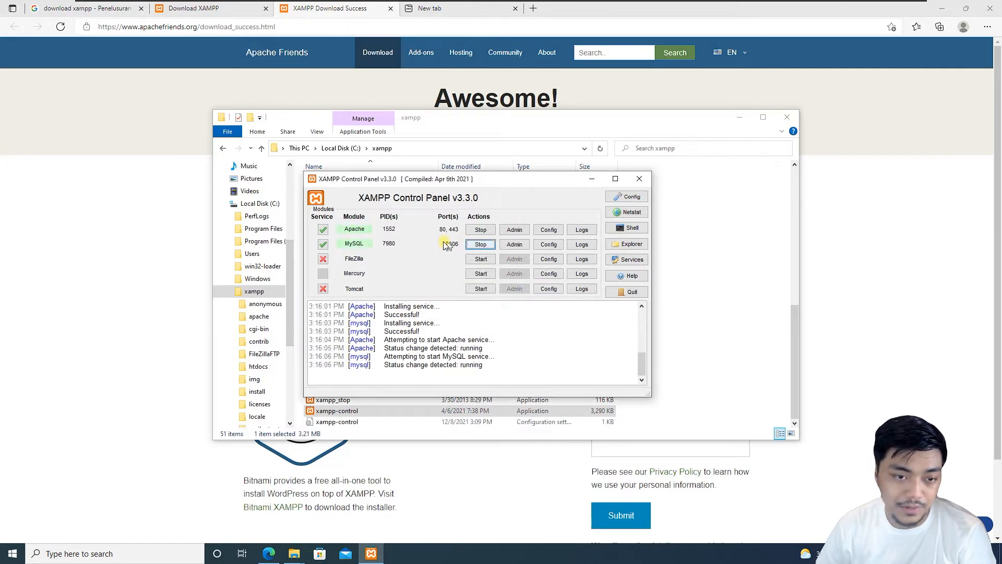
{"action": "left_click_drag", "start_coordinate": [451, 184], "coordinate": [445, 174]}
Step: Switch to the Edge browser and load localhost in the empty tab to check the XAMPP dashboard
{"action": "left_click", "coordinate": [133, 142]}
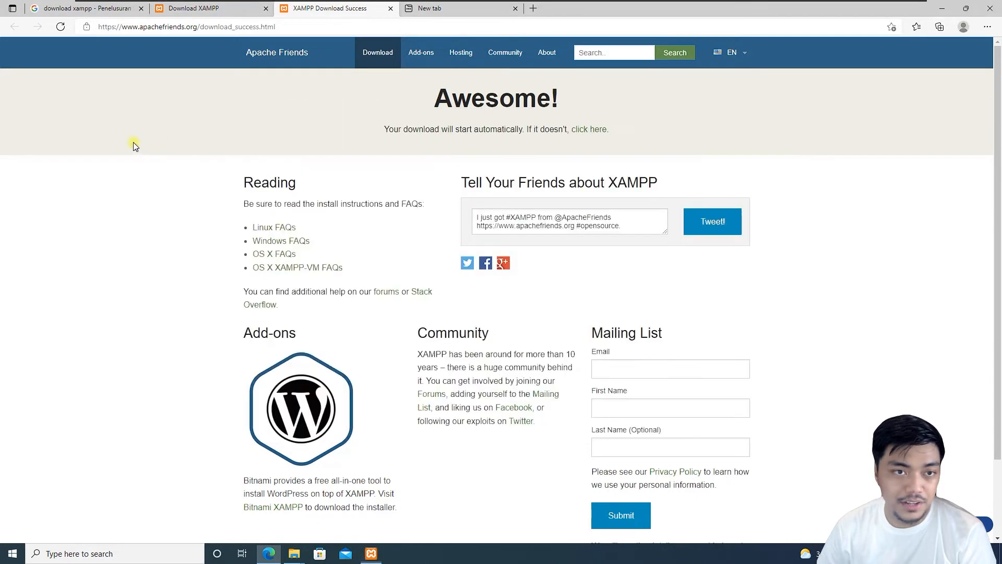
{"action": "left_click", "coordinate": [460, 15]}
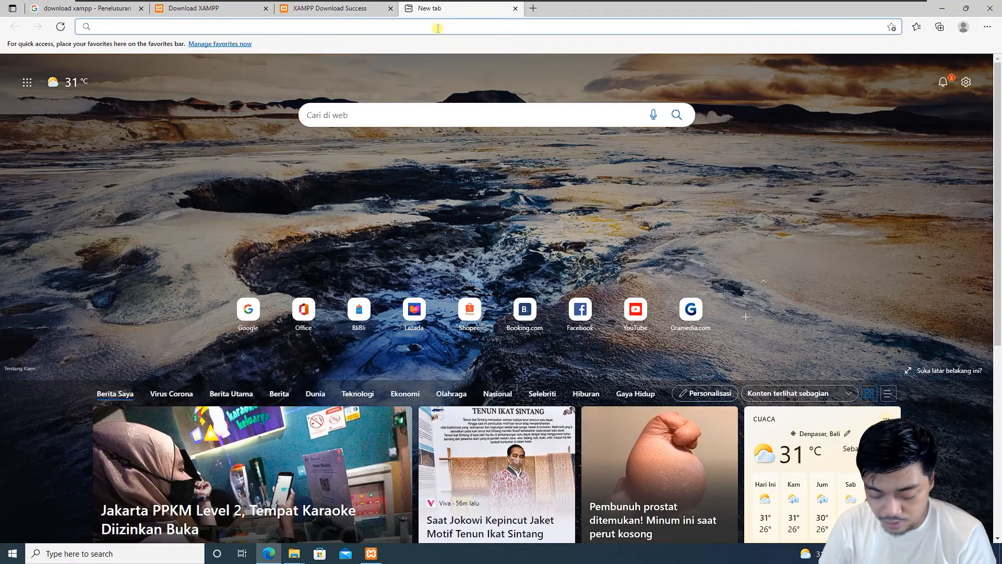
{"action": "type", "text": "localhost"}
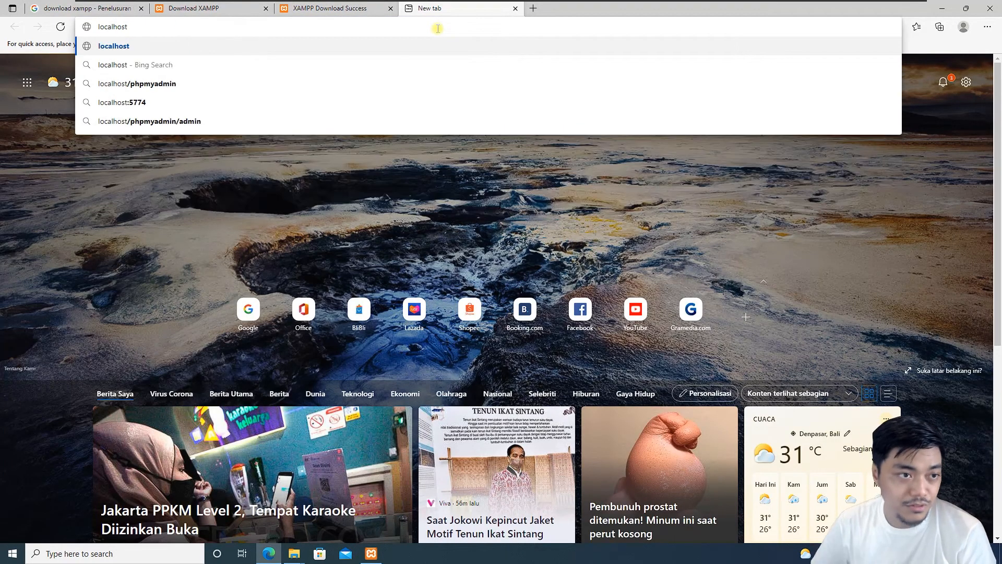
{"action": "key", "text": "Return"}
{"action": "scroll", "coordinate": [576, 111], "scroll_direction": "down", "scroll_amount": 2}
{"action": "scroll", "coordinate": [581, 208], "scroll_direction": "up", "scroll_amount": 2}
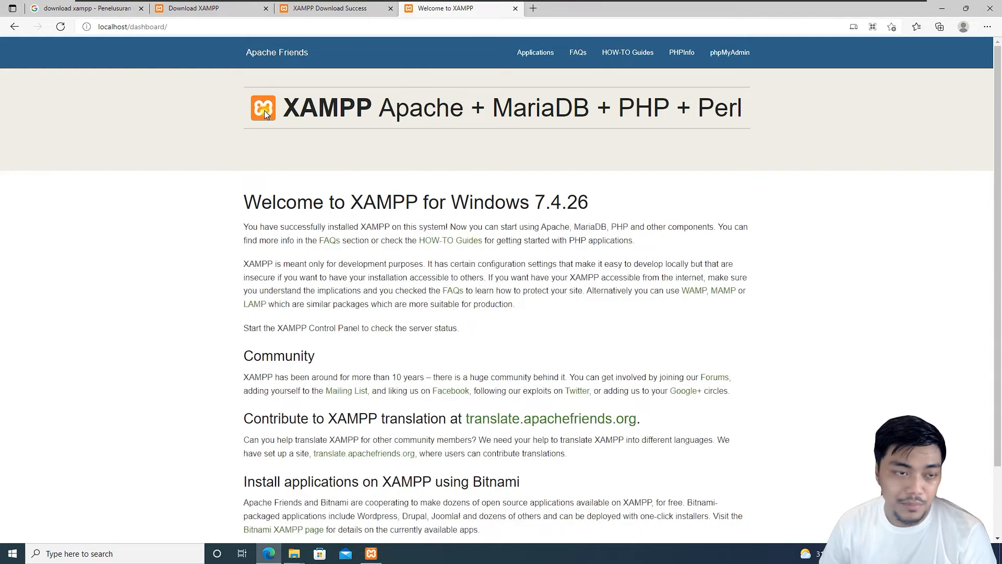
{"action": "left_click", "coordinate": [195, 24]}
{"action": "left_click", "coordinate": [218, 30]}
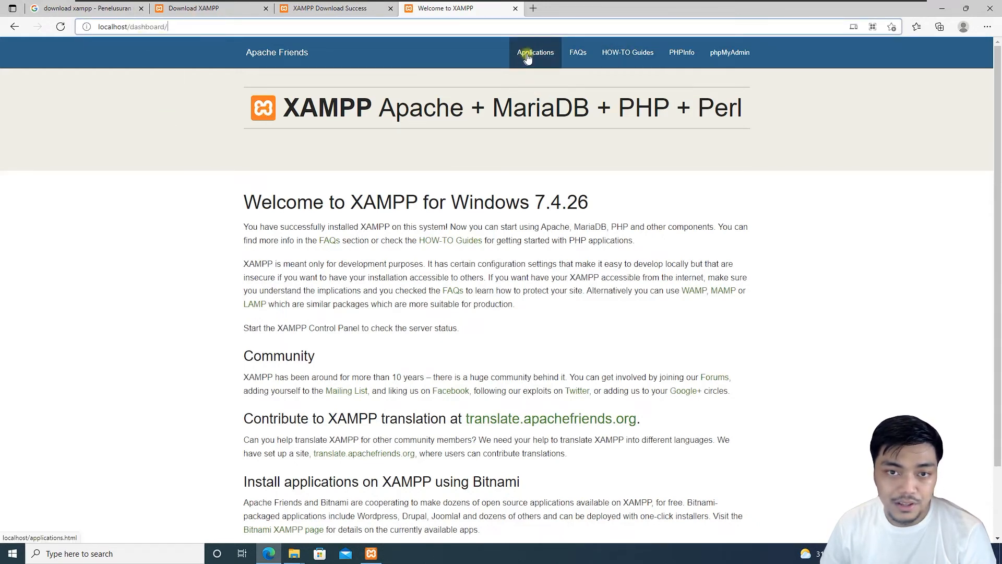
Step: View the dashboard's Applications page and phpMyAdmin, and return to the Applications page
{"action": "left_click", "coordinate": [527, 55]}
{"action": "left_click", "coordinate": [735, 54]}
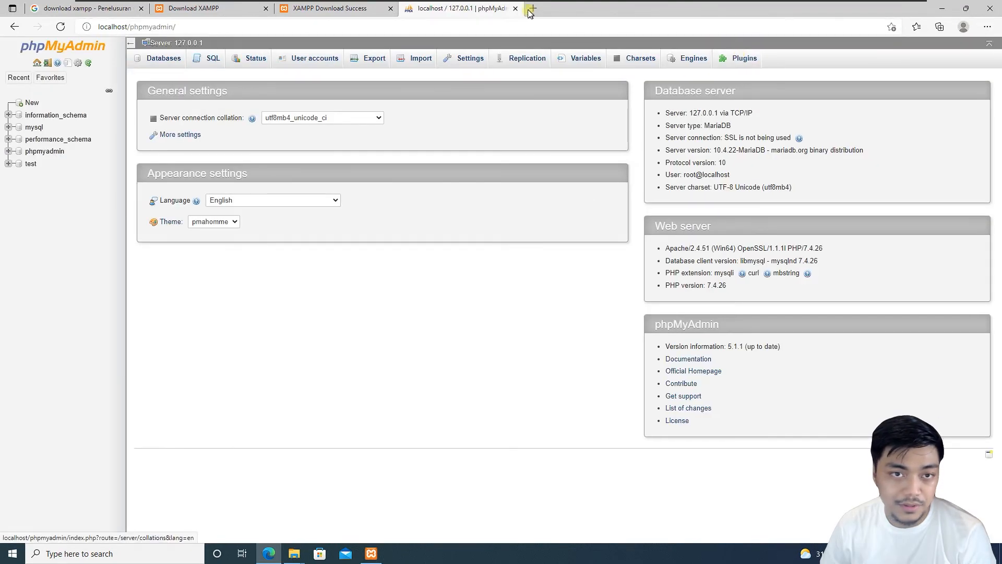
{"action": "left_click", "coordinate": [15, 27]}
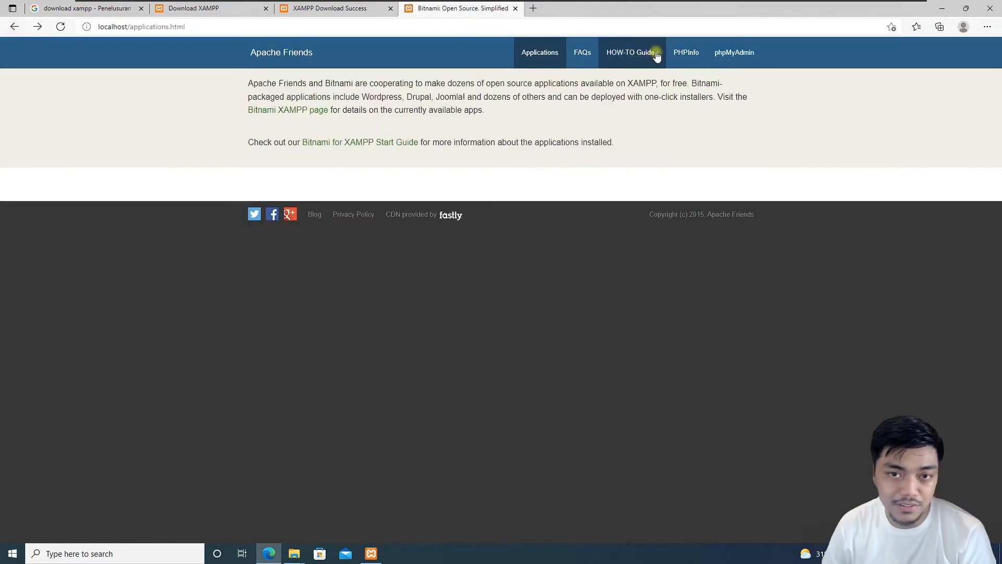
Step: Open the PHPInfo page from the XAMPP site and examine the PHP version and configuration
{"action": "left_click", "coordinate": [685, 54]}
{"action": "left_click_drag", "start_coordinate": [330, 62], "coordinate": [261, 64]}
{"action": "left_click", "coordinate": [327, 62]}
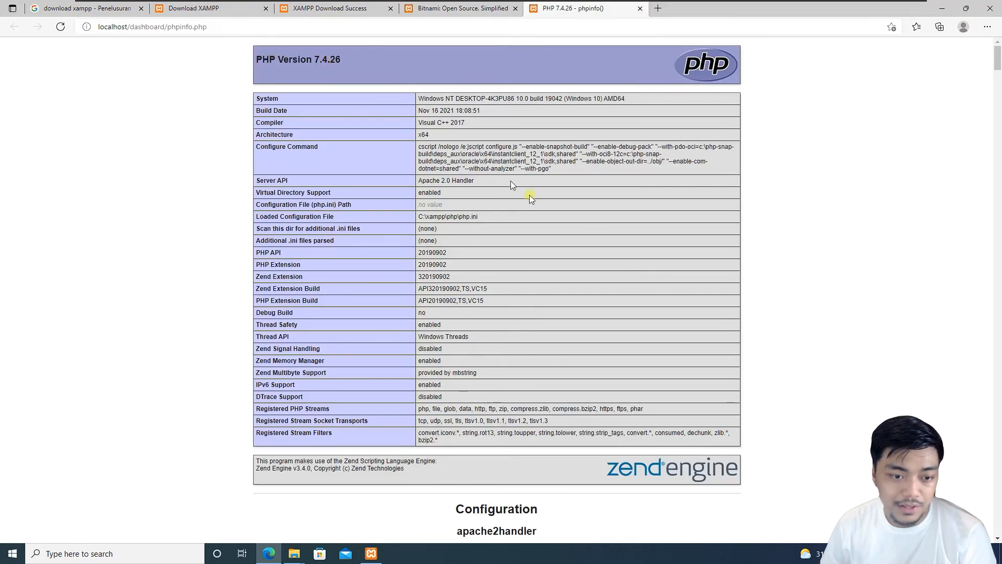
{"action": "scroll", "coordinate": [530, 197], "scroll_direction": "down", "scroll_amount": 15}
{"action": "scroll", "coordinate": [660, 304], "scroll_direction": "up", "scroll_amount": 20}
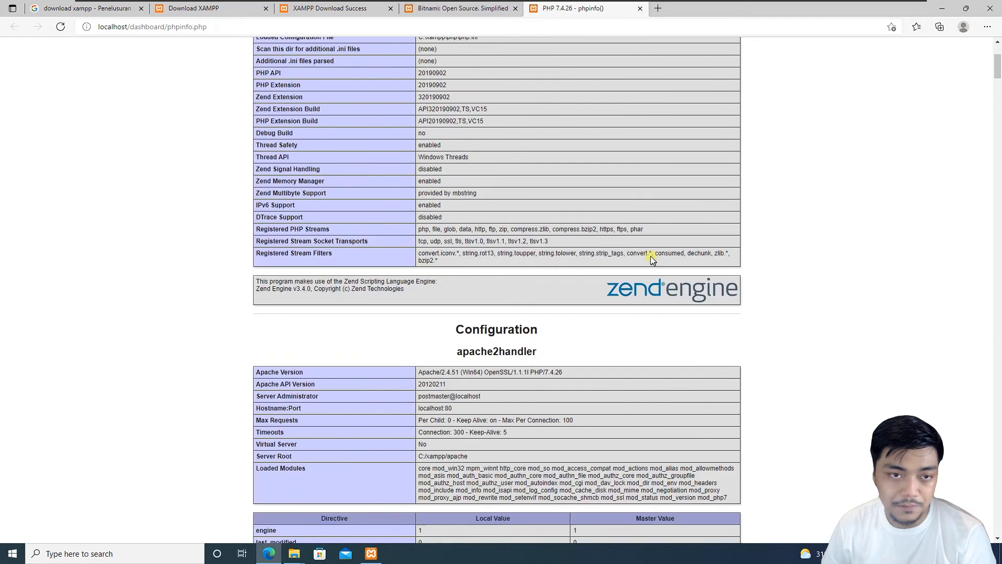
{"action": "scroll", "coordinate": [731, 335], "scroll_direction": "down", "scroll_amount": 1}
{"action": "scroll", "coordinate": [732, 335], "scroll_direction": "up", "scroll_amount": 1}
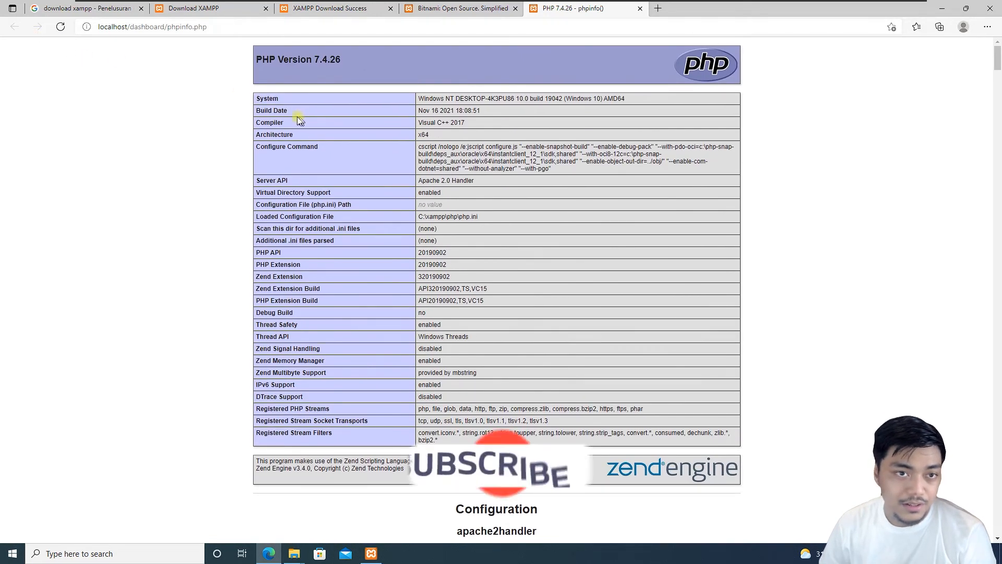
Step: Return to the Applications page and open phpMyAdmin from it
{"action": "left_click", "coordinate": [490, 8]}
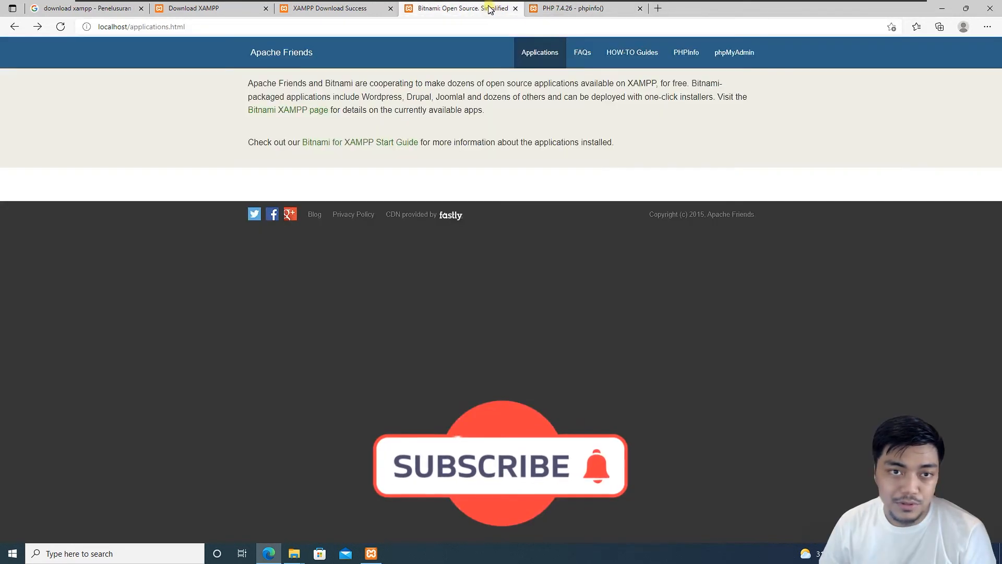
{"action": "left_click", "coordinate": [753, 56]}
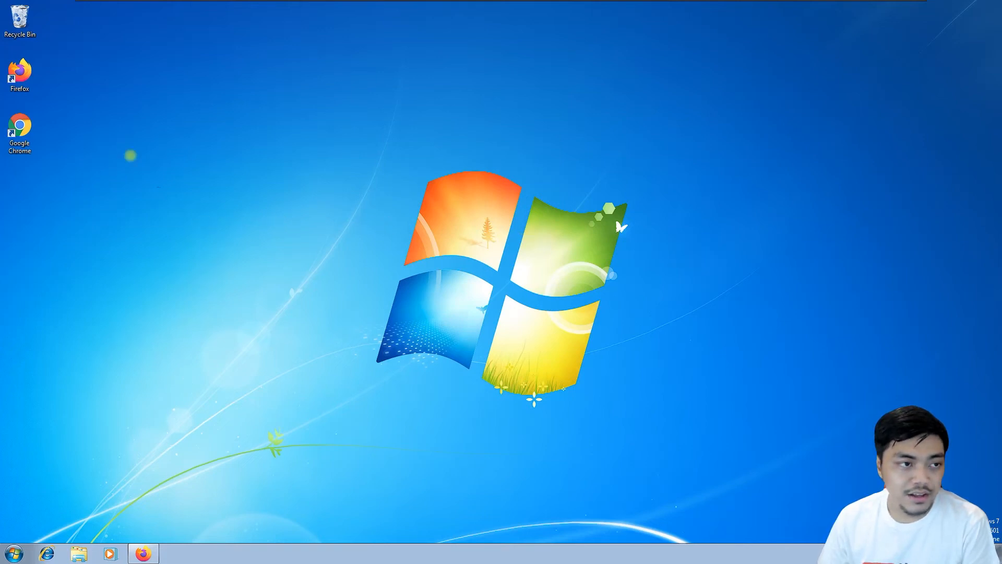
Step: On the Windows 7 machine, open Firefox, search for "download xampp" and open the Apache Friends download page
{"action": "double_click", "coordinate": [20, 73]}
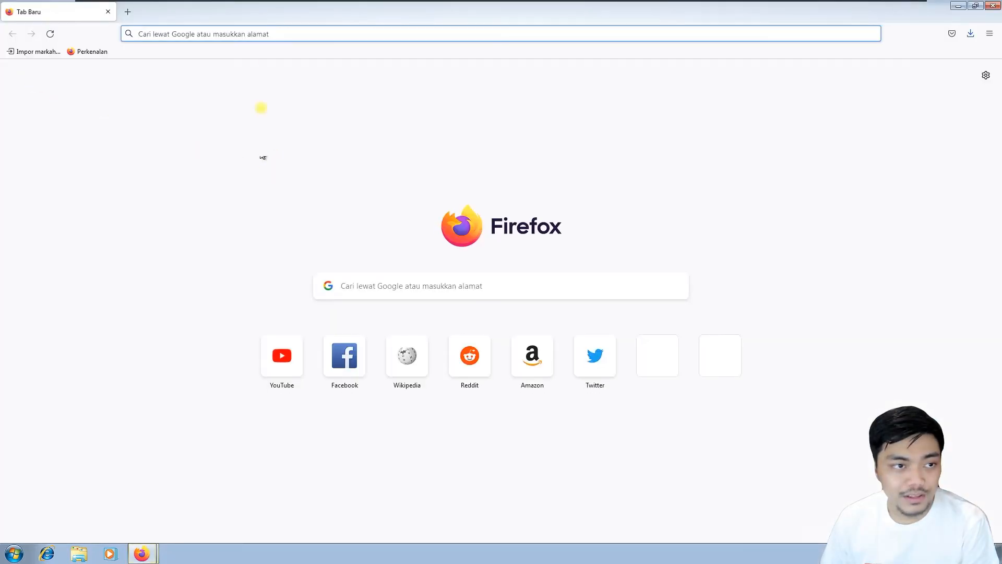
{"action": "left_click", "coordinate": [251, 34]}
{"action": "type", "text": "download xampp"}
{"action": "key", "text": "Return"}
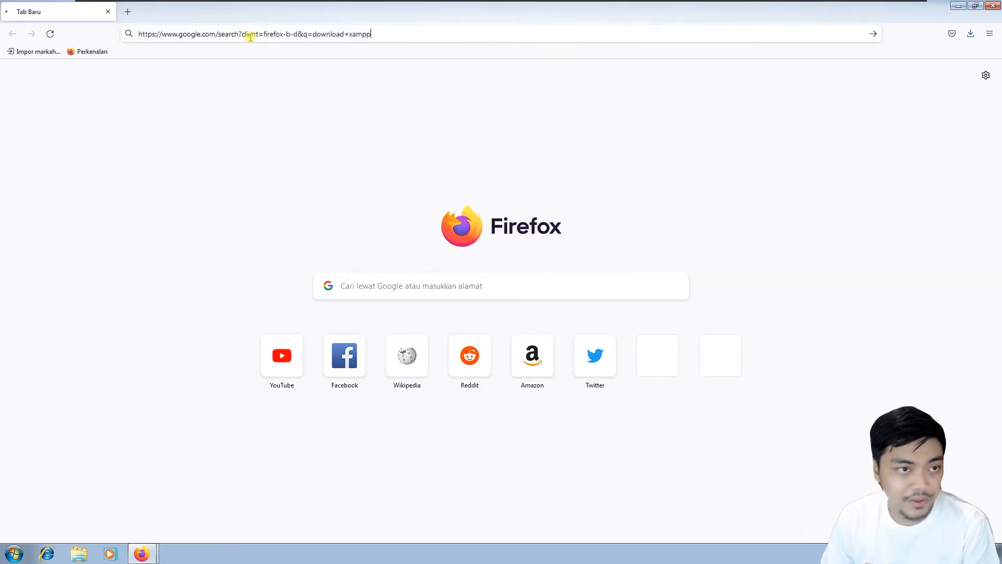
{"action": "left_click", "coordinate": [219, 161]}
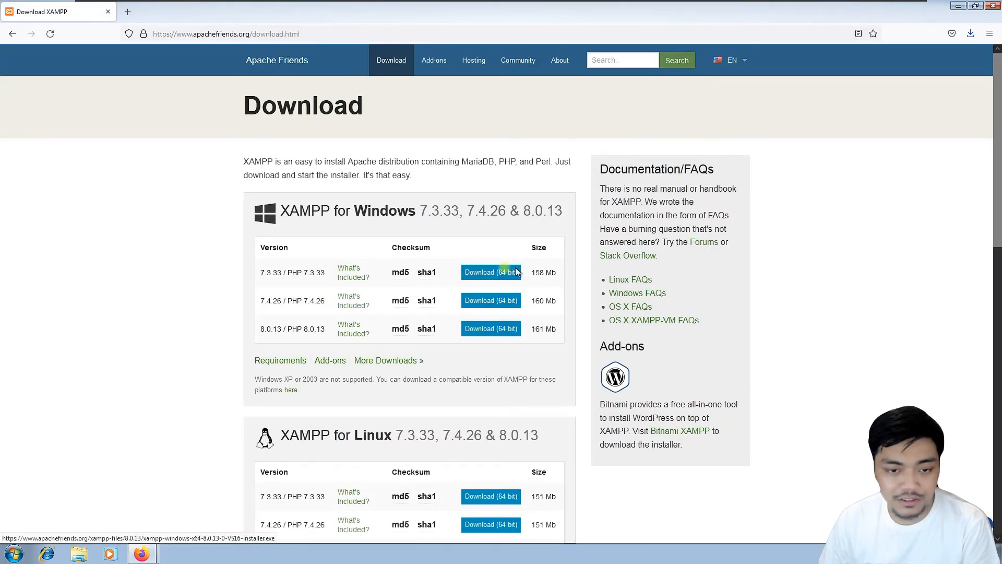
Step: Download the XAMPP 7.4.26 64-bit installer for Windows, save the file and show it in its download folder
{"action": "left_click", "coordinate": [480, 305]}
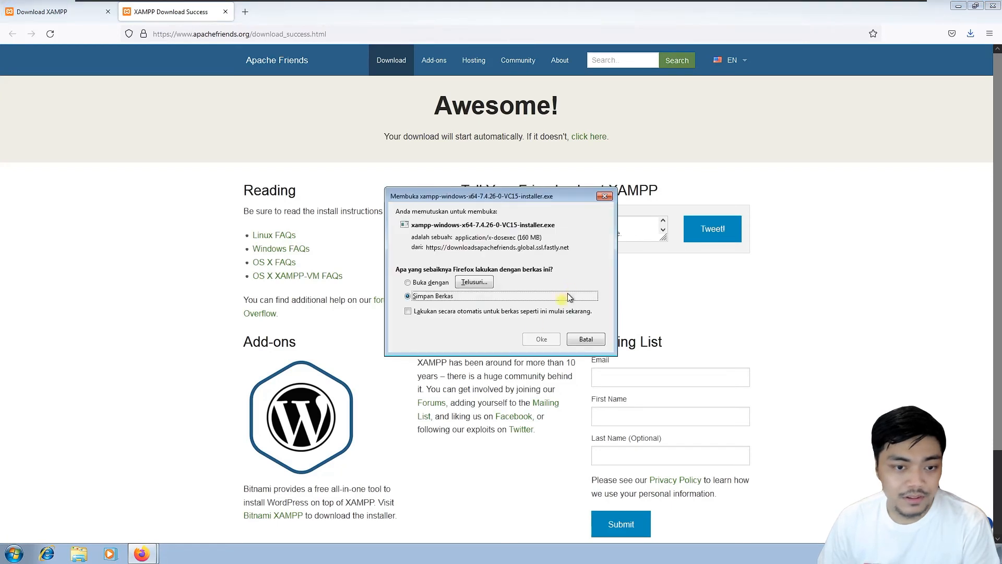
{"action": "left_click", "coordinate": [548, 340]}
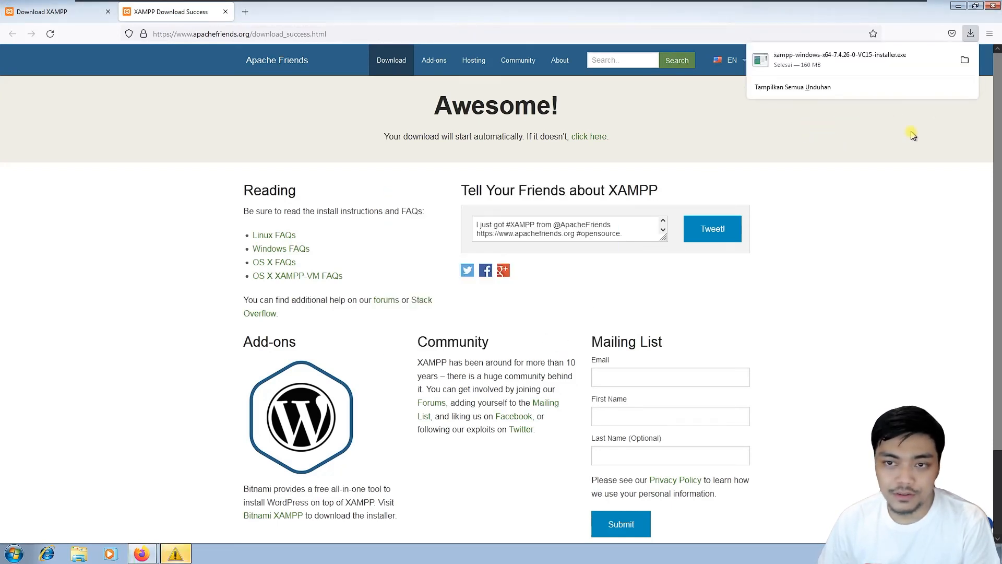
{"action": "left_click", "coordinate": [966, 61]}
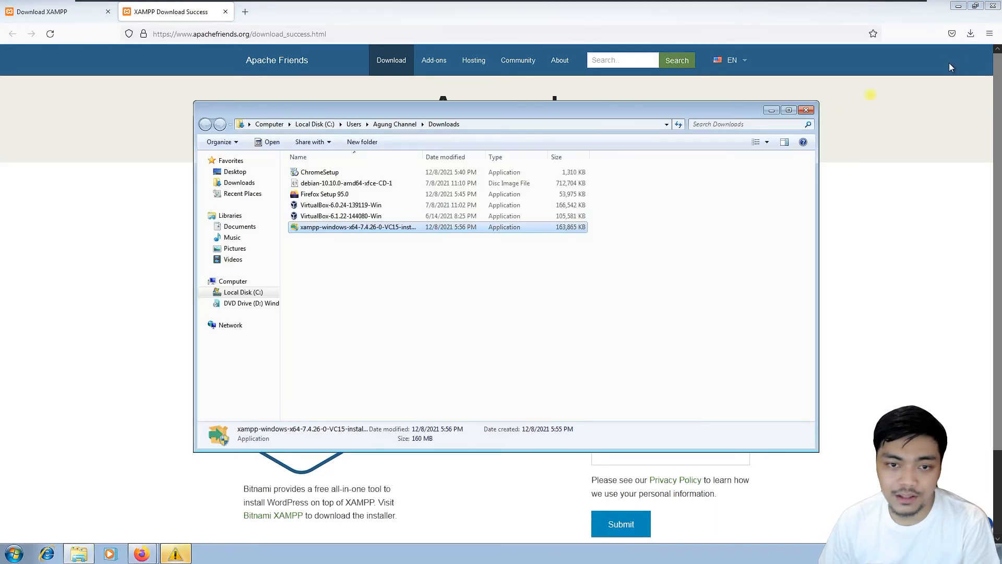
Step: Run the XAMPP 7.4.26 installer as administrator, allow it to make changes and dismiss the User Account Control warning
{"action": "right_click", "coordinate": [316, 231]}
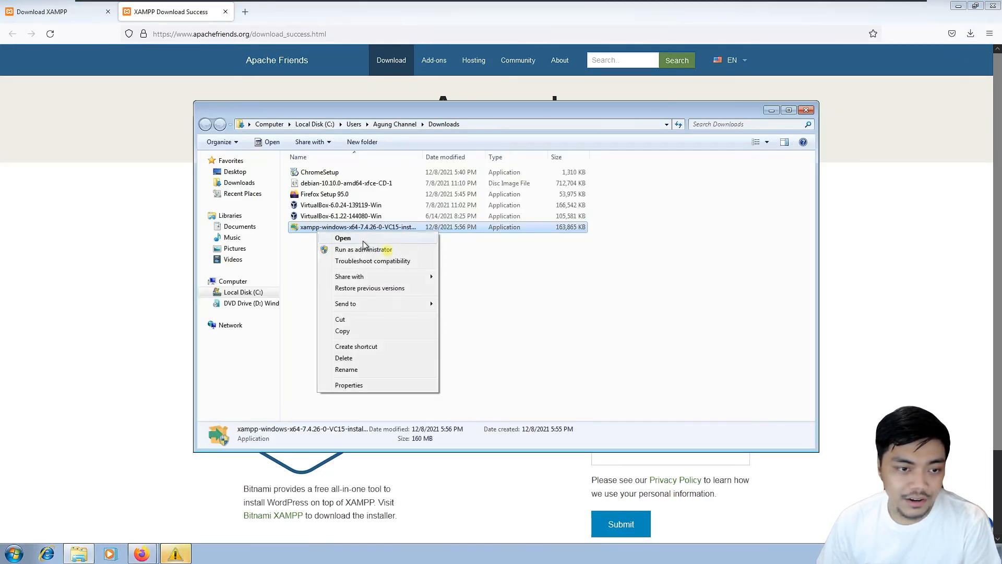
{"action": "left_click", "coordinate": [386, 250]}
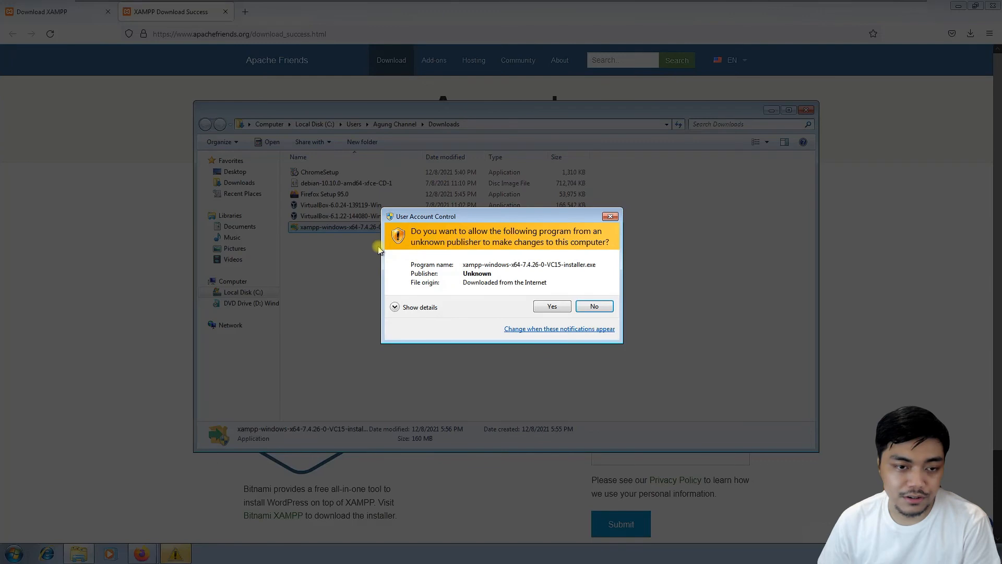
{"action": "left_click", "coordinate": [540, 305]}
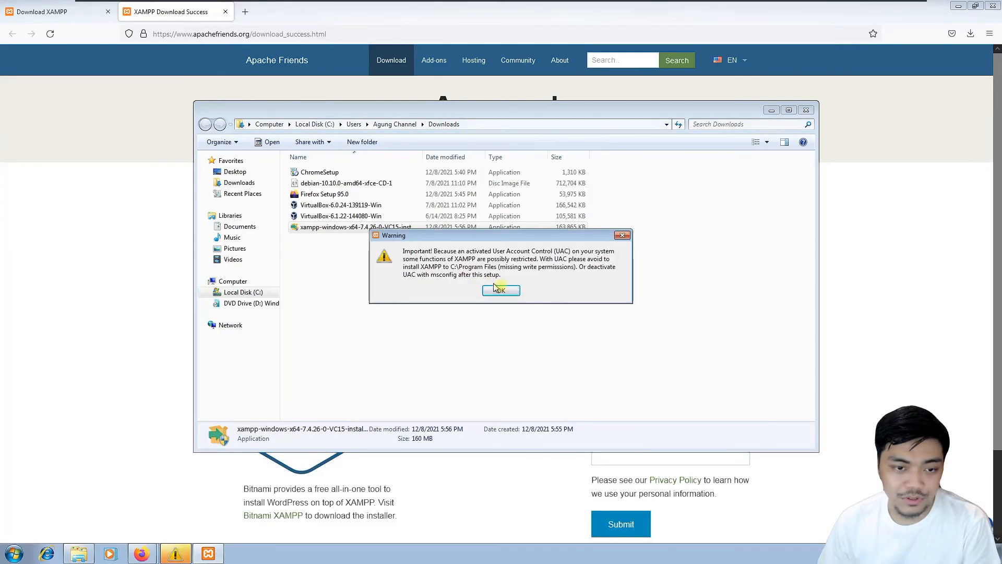
{"action": "left_click", "coordinate": [502, 290]}
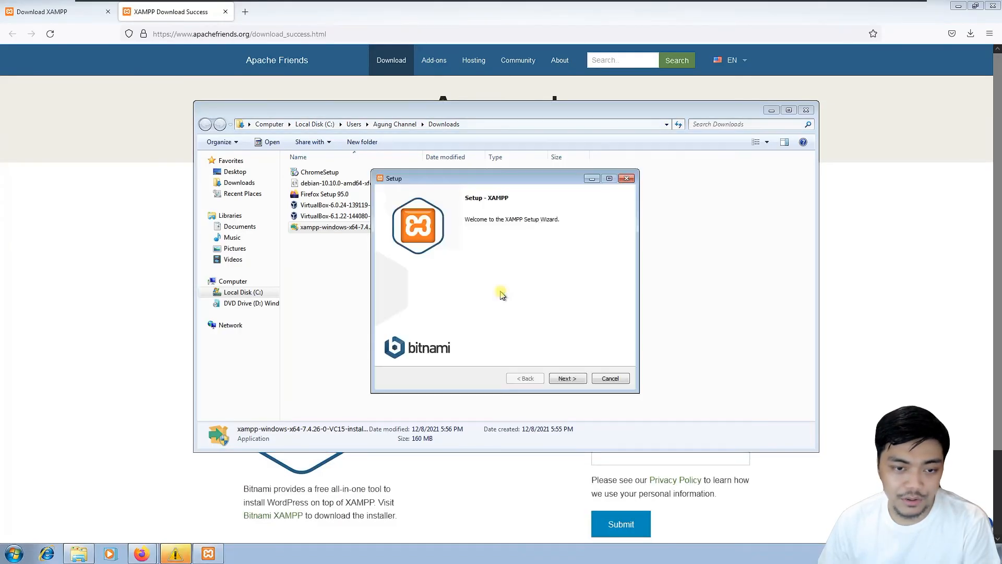
Step: Go through the setup wizard, keeping all components selected and C:\xampp as the installation folder
{"action": "left_click", "coordinate": [574, 379]}
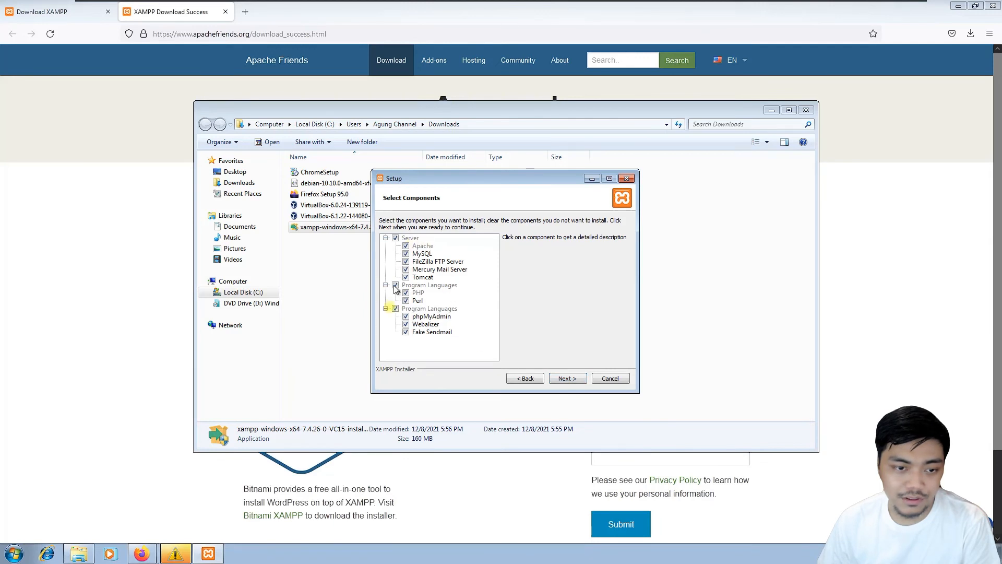
{"action": "left_click", "coordinate": [567, 379]}
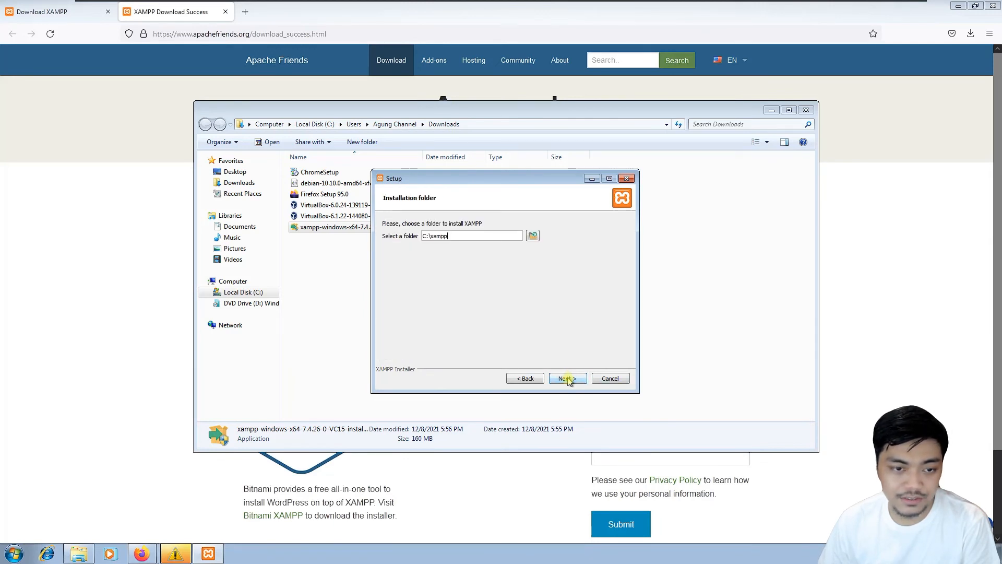
{"action": "left_click_drag", "start_coordinate": [450, 236], "coordinate": [427, 236]}
{"action": "left_click", "coordinate": [450, 235]}
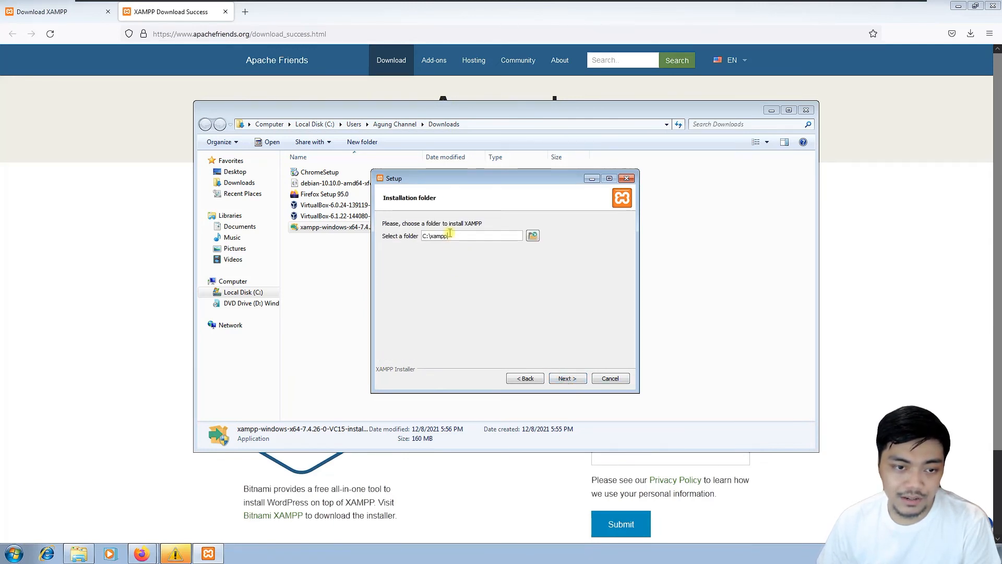
{"action": "left_click", "coordinate": [574, 383]}
Step: Keep English as the Control Panel language, install XAMPP, and finish setup with the Control Panel set to start
{"action": "left_click", "coordinate": [467, 235]}
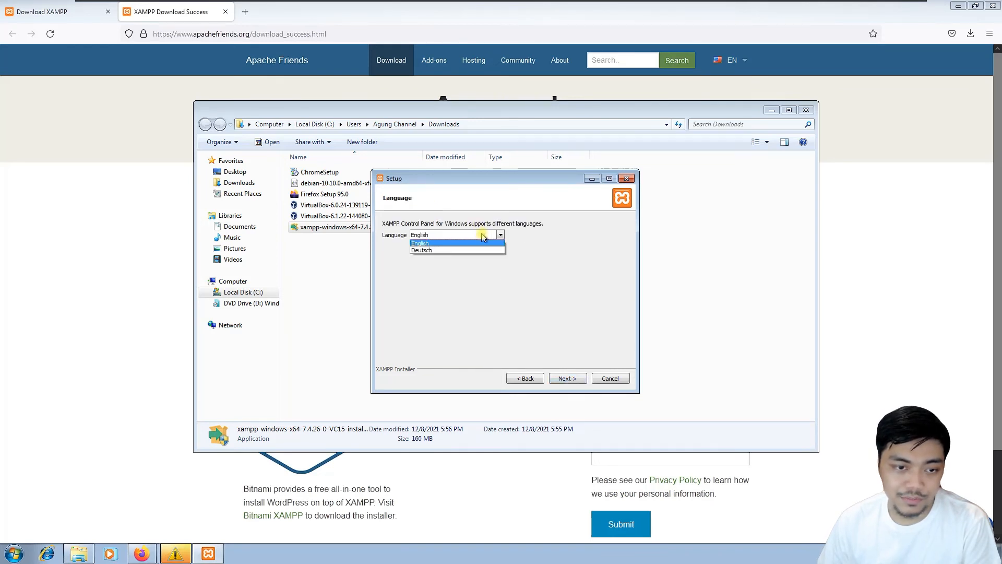
{"action": "left_click", "coordinate": [461, 238]}
{"action": "left_click", "coordinate": [564, 379]}
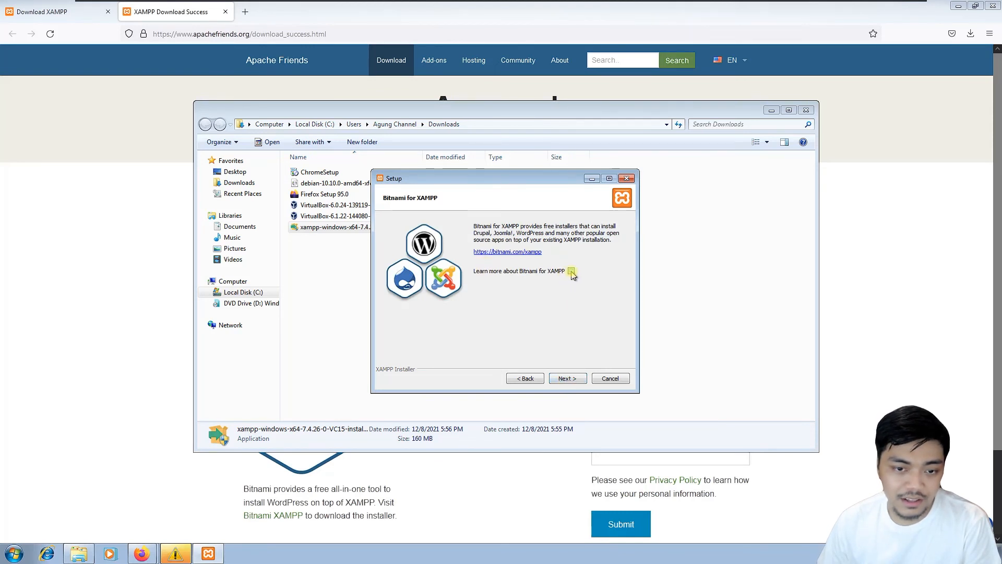
{"action": "left_click", "coordinate": [562, 379]}
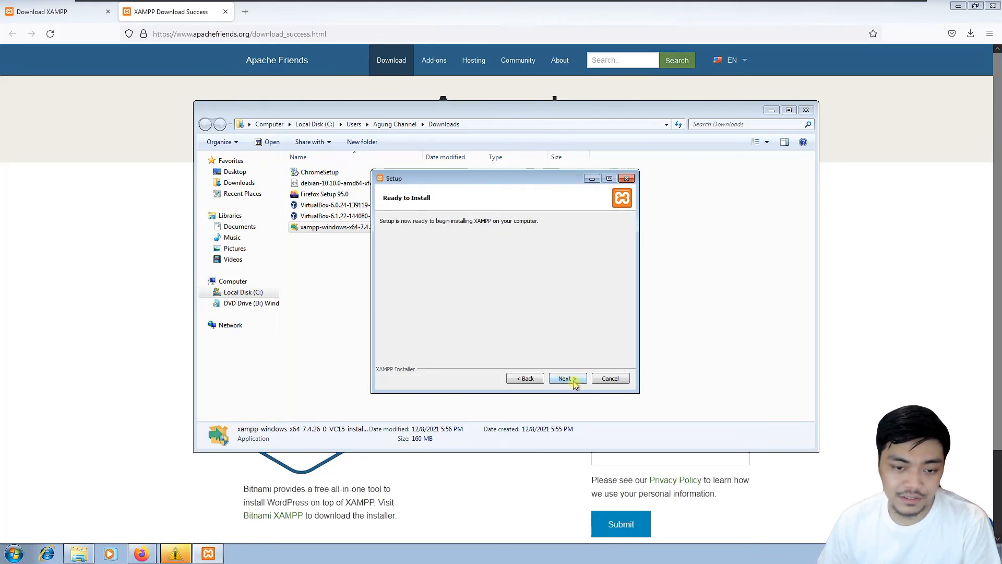
{"action": "left_click", "coordinate": [568, 379]}
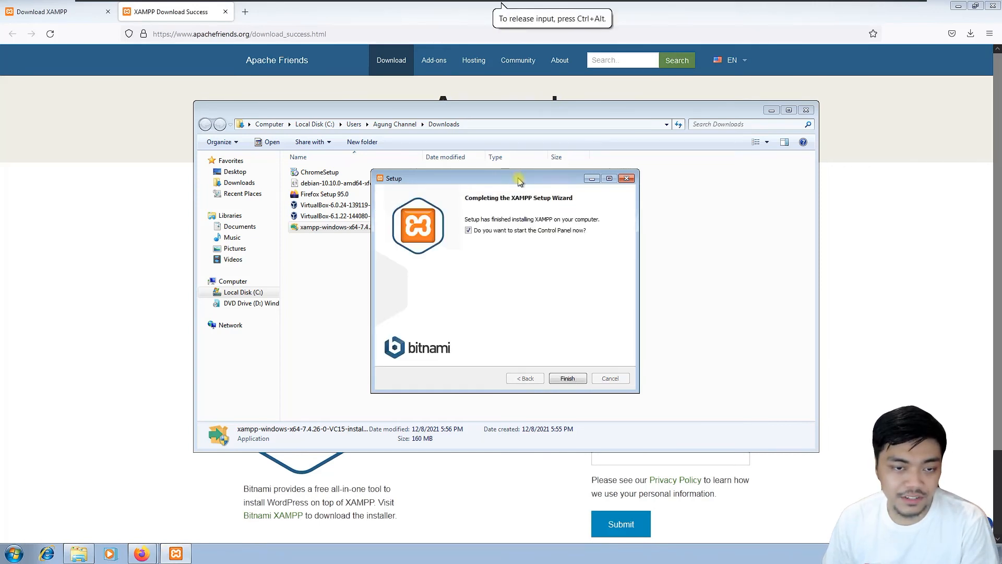
{"action": "left_click", "coordinate": [572, 378]}
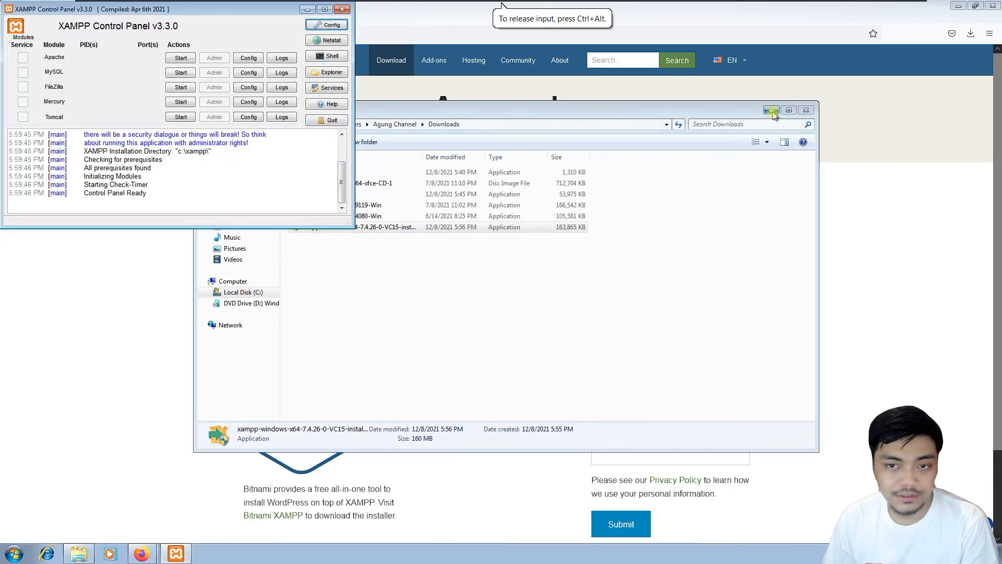
Step: Clear the folder window out of the way and start Apache and MySQL, allowing both through Windows Firewall
{"action": "left_click", "coordinate": [772, 110]}
{"action": "left_click_drag", "start_coordinate": [183, 16], "coordinate": [472, 164]}
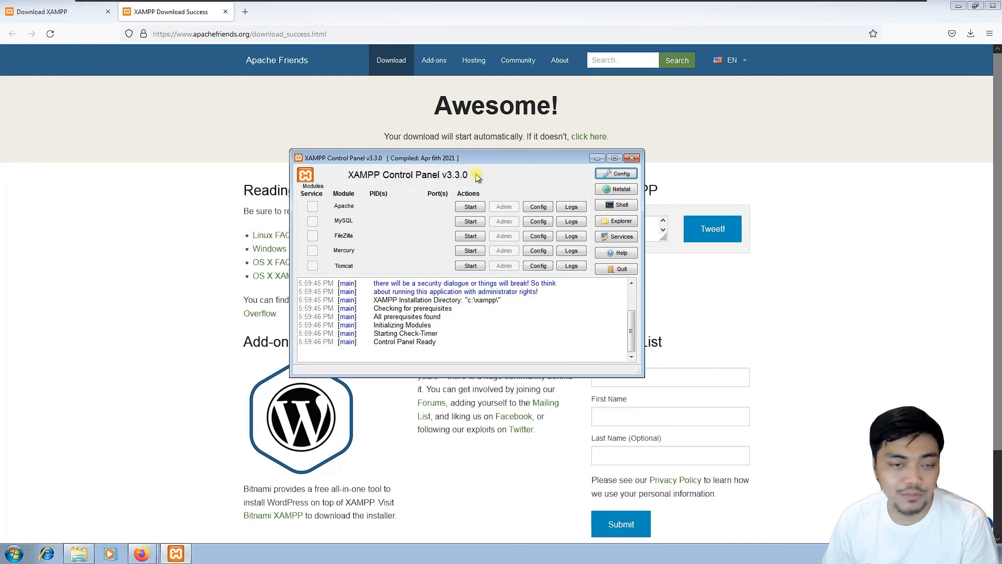
{"action": "left_click", "coordinate": [469, 207]}
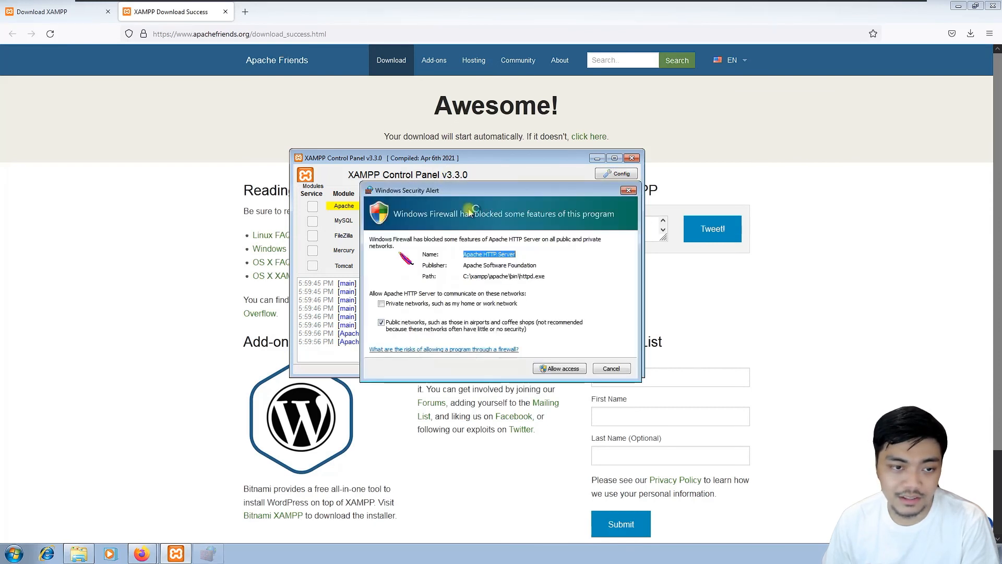
{"action": "left_click", "coordinate": [572, 368]}
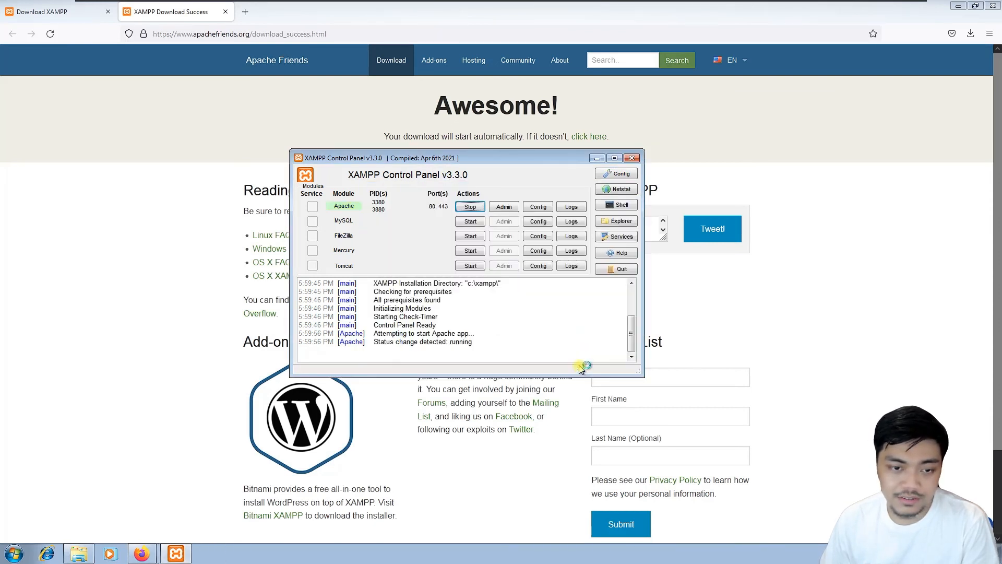
{"action": "left_click", "coordinate": [475, 224]}
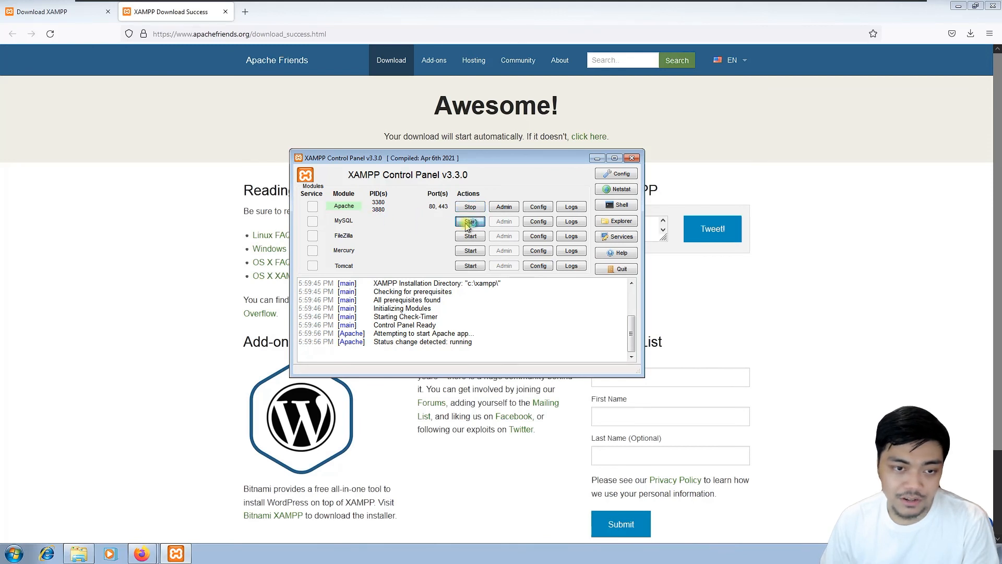
{"action": "left_click", "coordinate": [563, 369]}
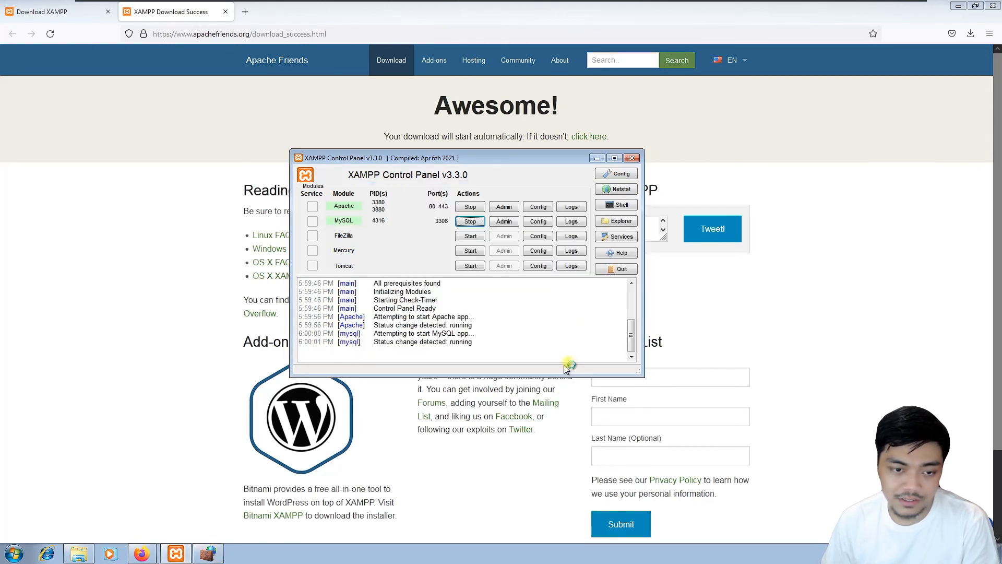
Step: Open localhost in Firefox to check the XAMPP dashboard, and bring the XAMPP Control Panel back to the front
{"action": "left_click", "coordinate": [352, 34]}
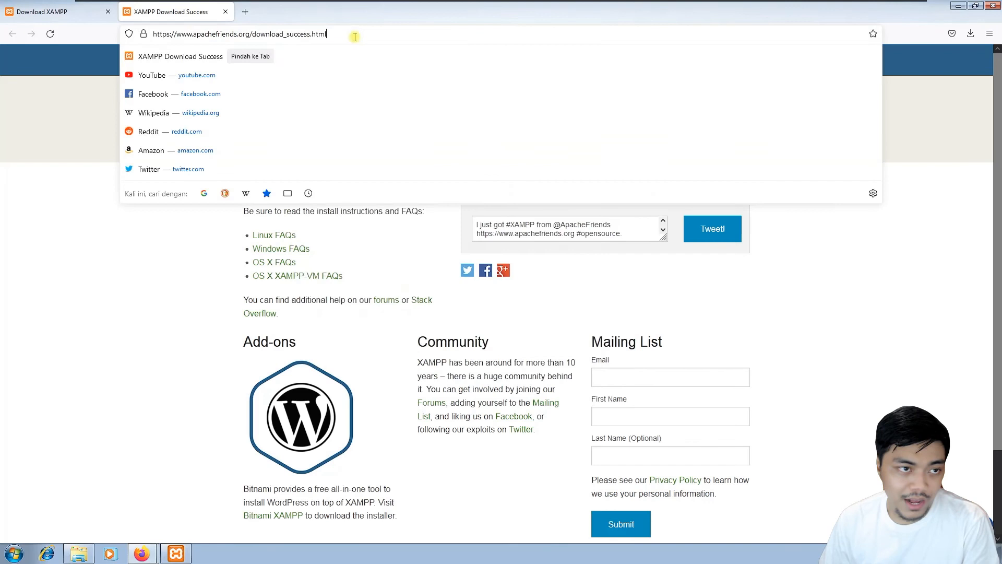
{"action": "type", "text": "local"}
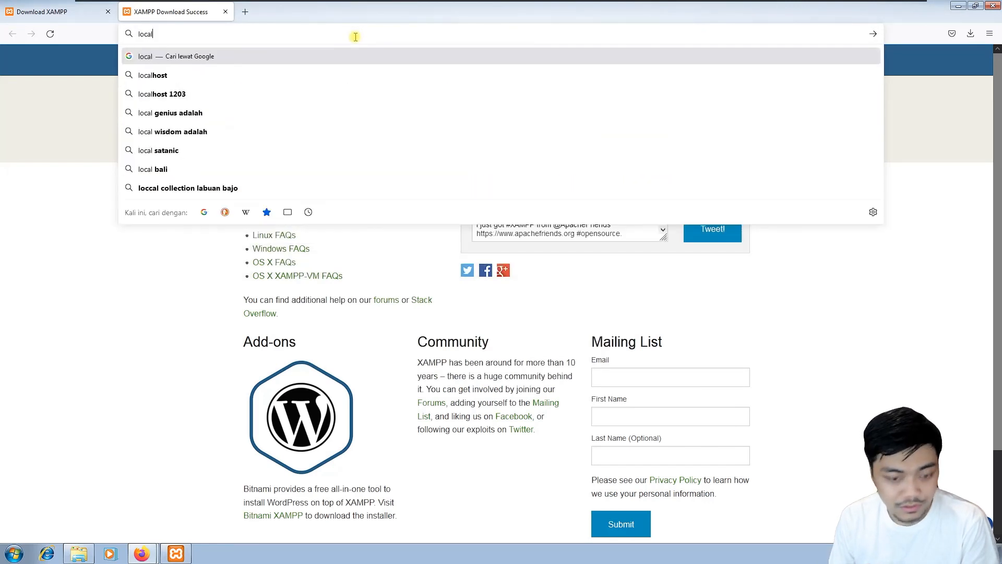
{"action": "type", "text": "host"}
{"action": "key", "text": "Return"}
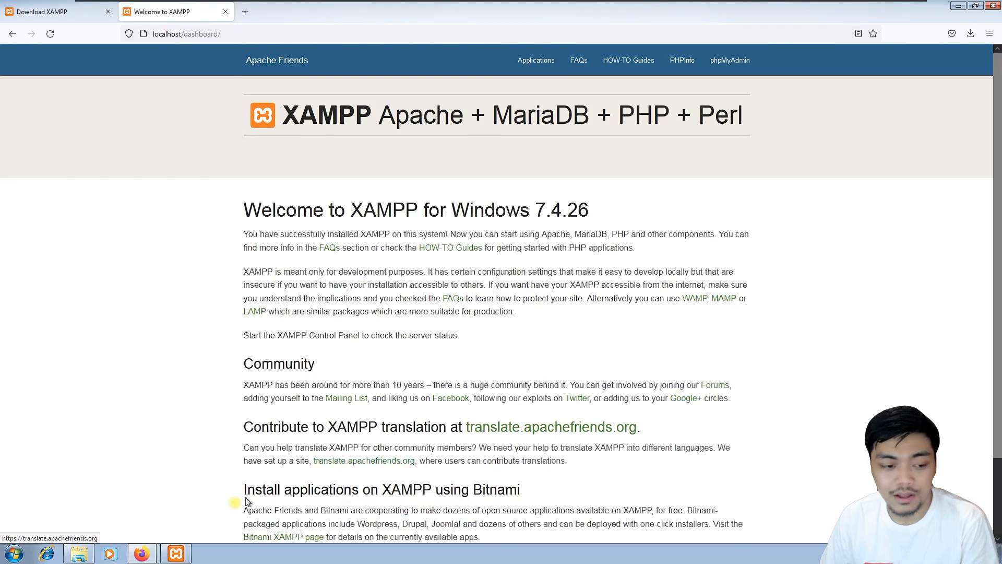
{"action": "left_click", "coordinate": [177, 553]}
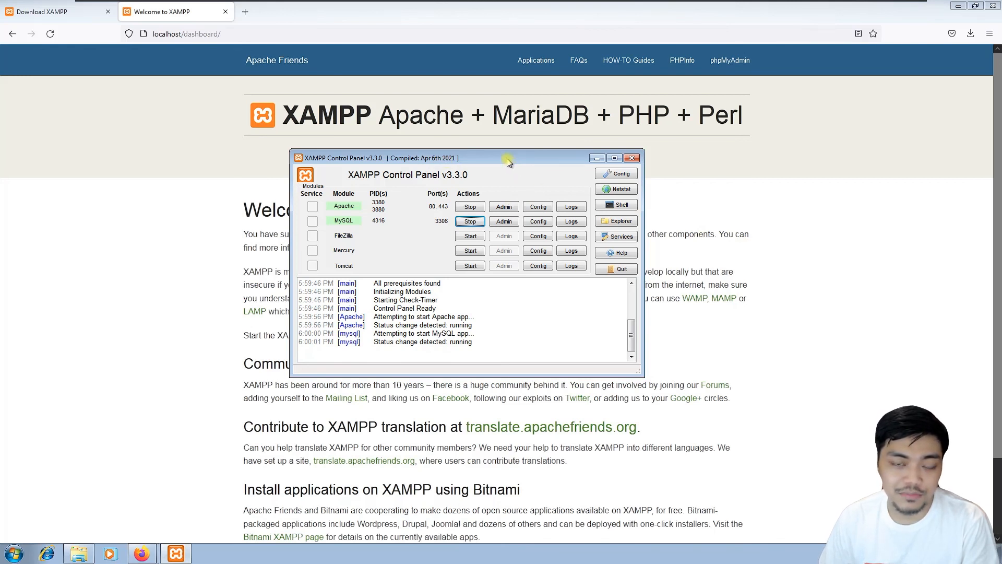
{"action": "left_click_drag", "start_coordinate": [506, 163], "coordinate": [528, 164]}
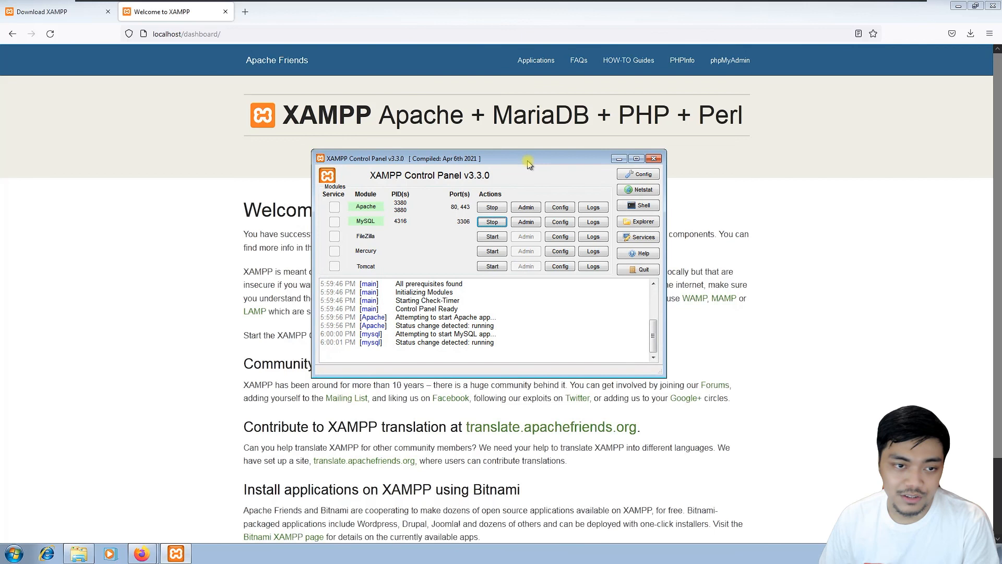